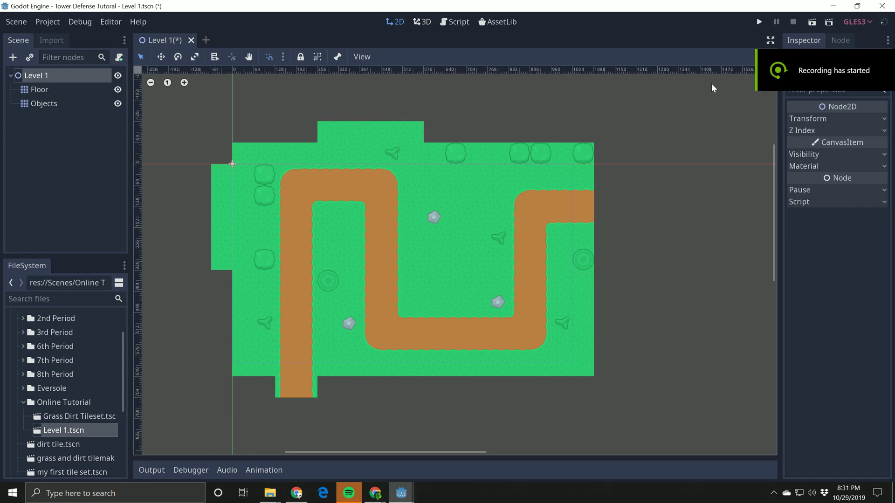
# Select the Level 1 root node and collapse the Online Tutorial and Scenes folders
pyautogui.click(270, 493)
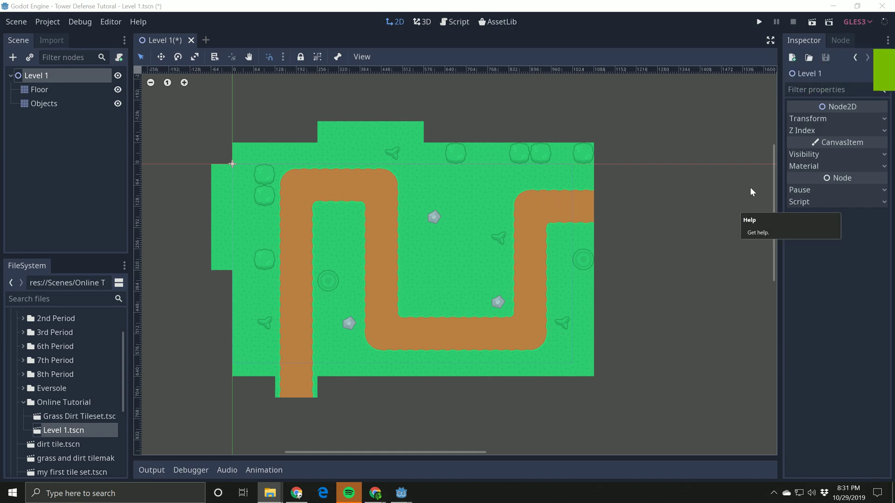
pyautogui.moveTo(773, 164); pyautogui.dragTo(772, 158)
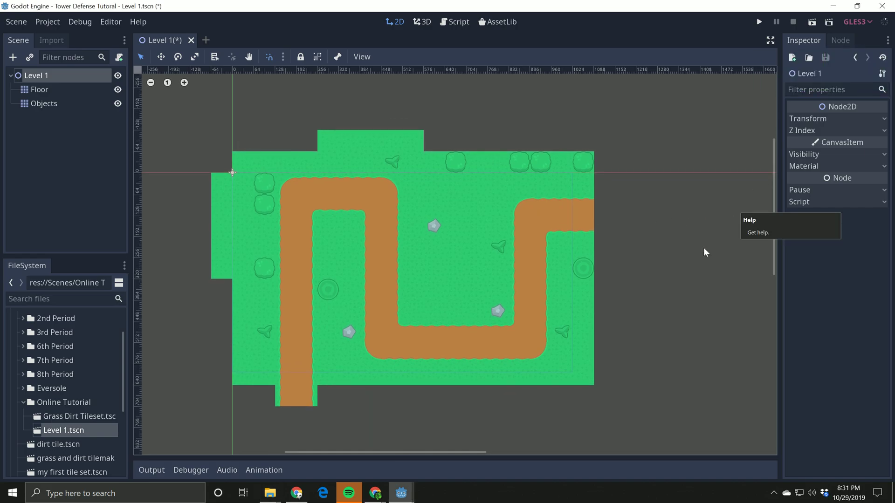
pyautogui.click(743, 331)
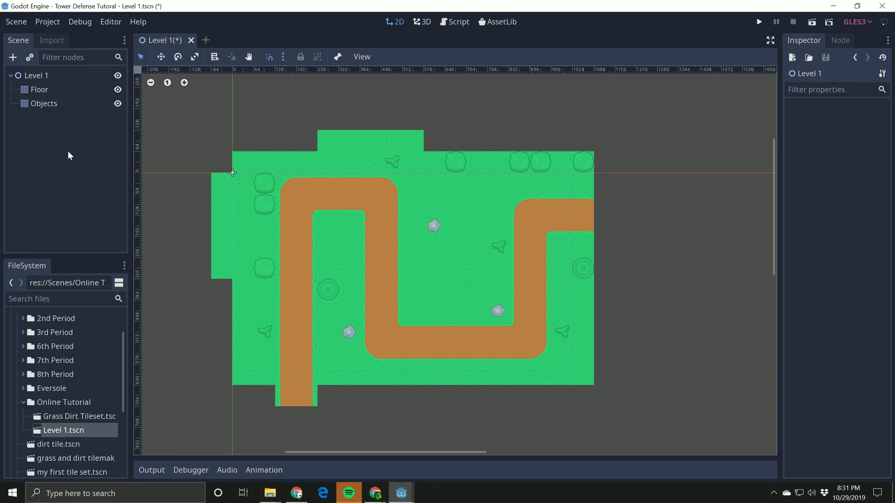
pyautogui.click(34, 76)
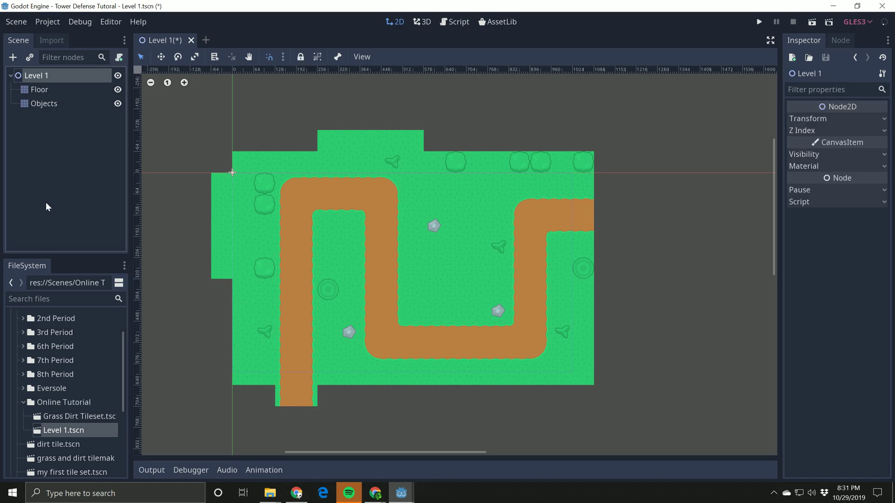
pyautogui.click(24, 403)
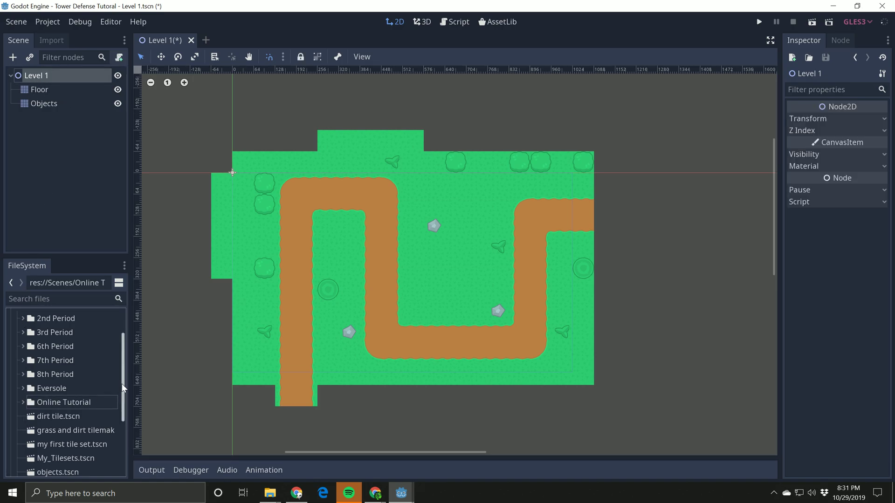
pyautogui.moveTo(122, 384); pyautogui.dragTo(124, 337)
pyautogui.click(19, 346)
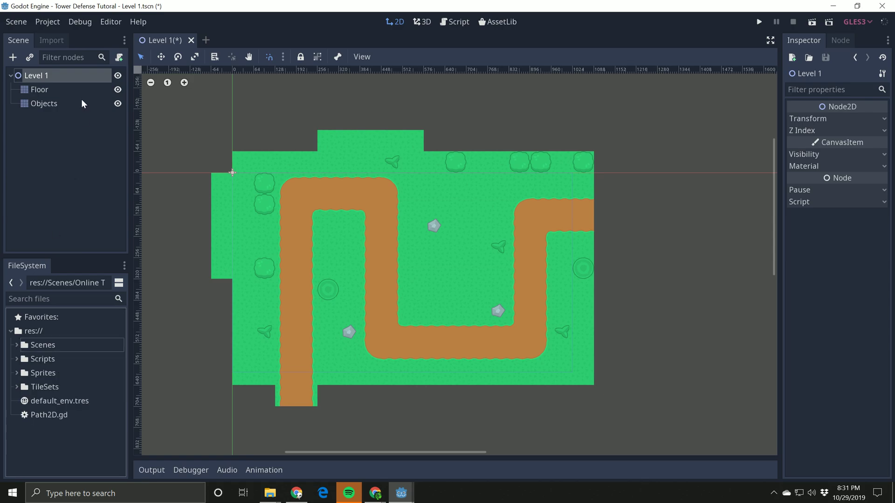
pyautogui.click(32, 77)
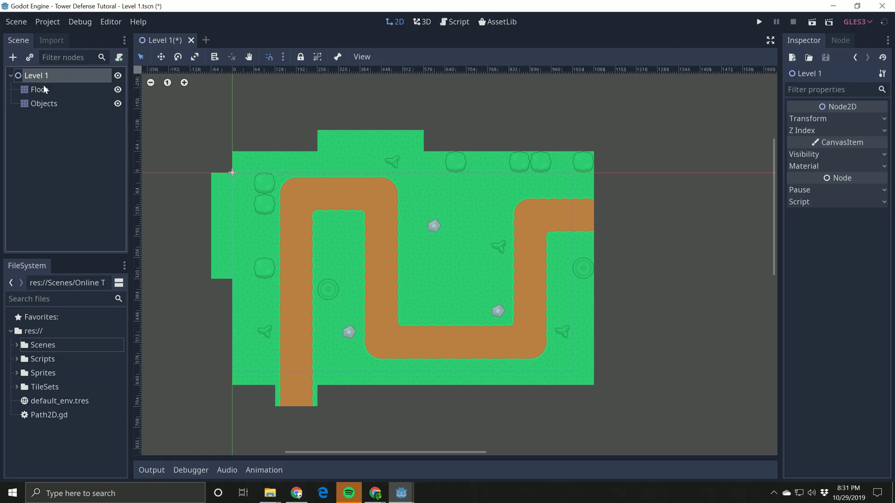
# Create a Path2D node under Level 1 by searching 'path' in Create New Node
pyautogui.click(13, 56)
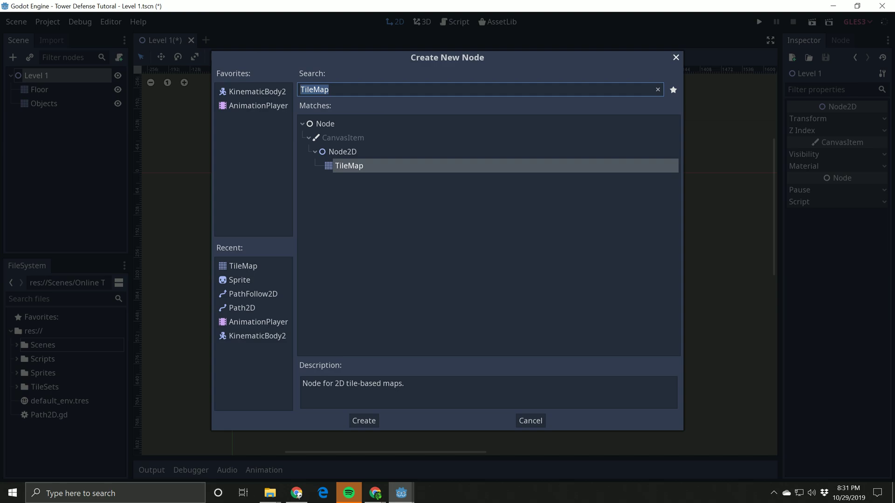
pyautogui.write('path')
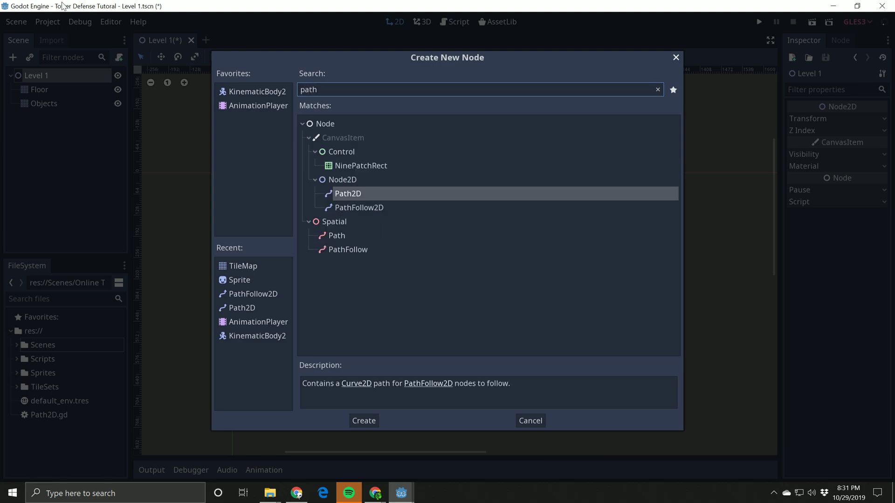
pyautogui.click(355, 193)
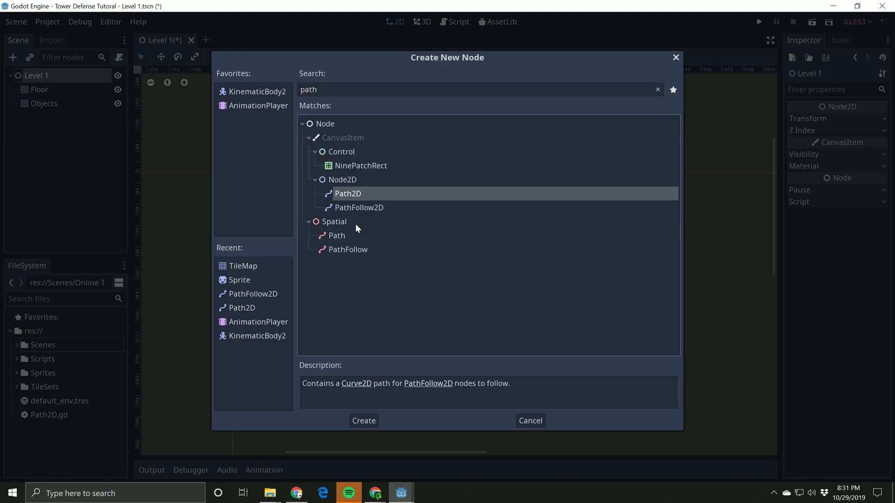
pyautogui.click(373, 420)
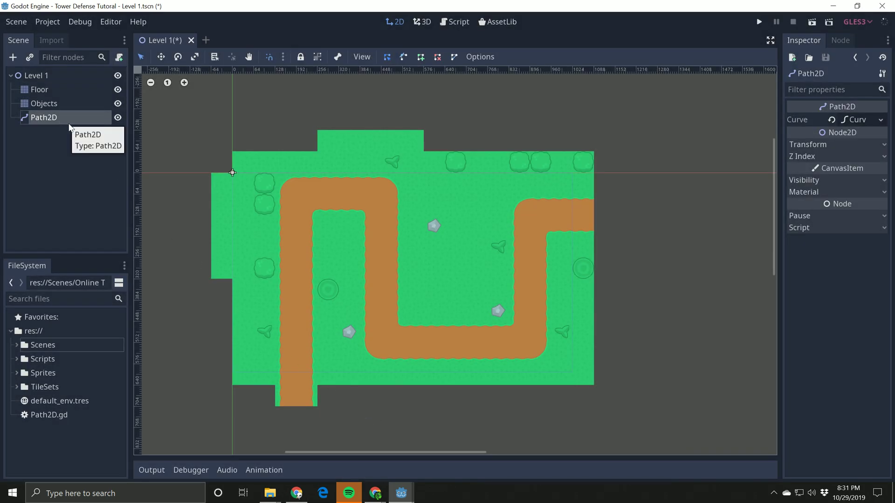
# Place six path points at the road's corners, ending beyond the road's right edge
pyautogui.click(420, 57)
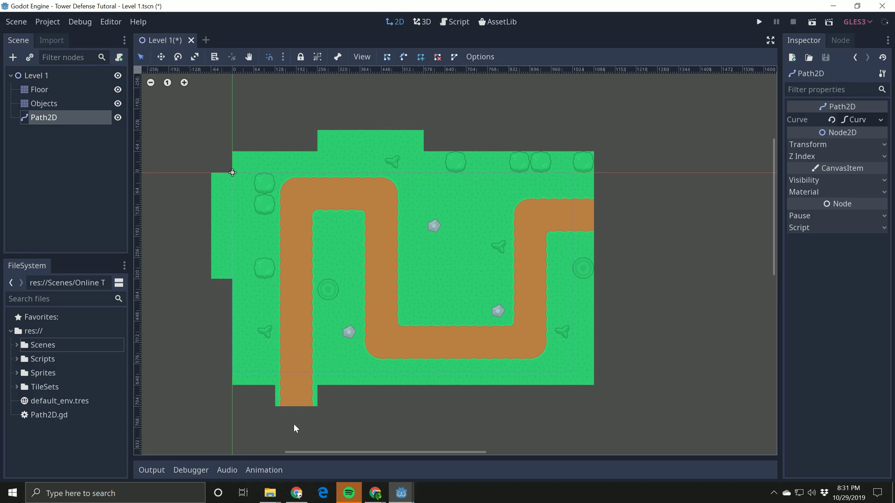
pyautogui.click(299, 192)
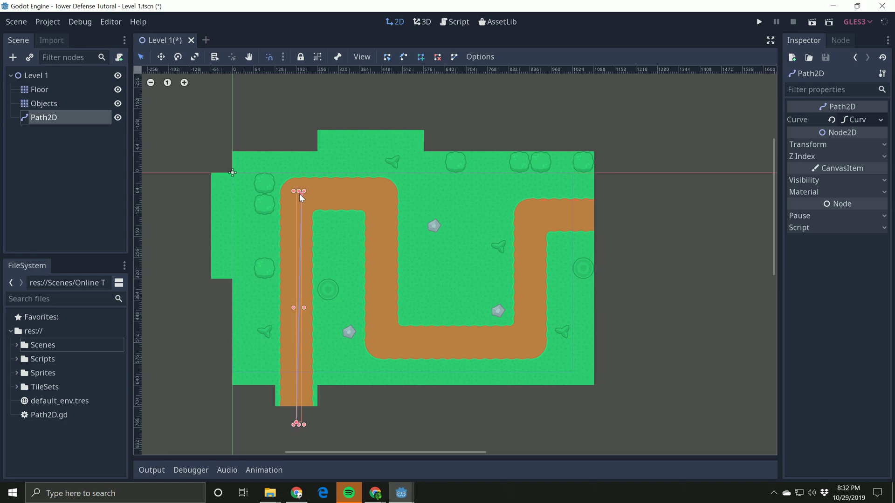
pyautogui.click(381, 194)
pyautogui.click(387, 348)
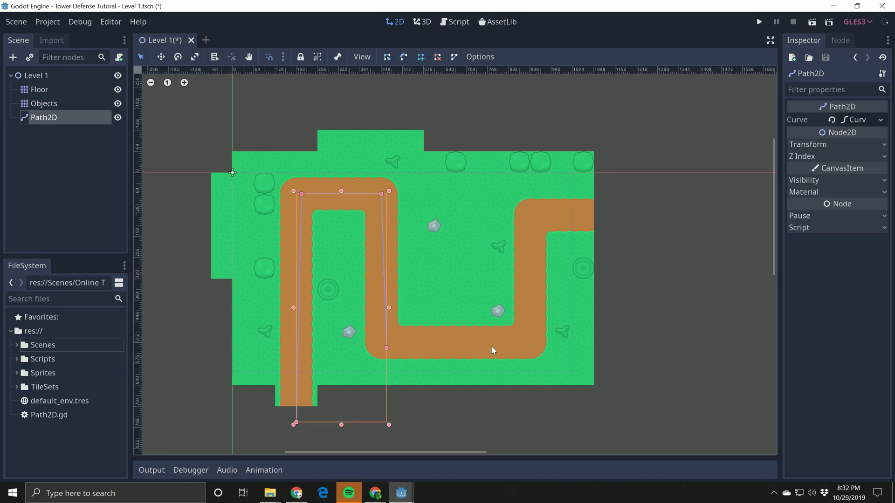
pyautogui.click(524, 347)
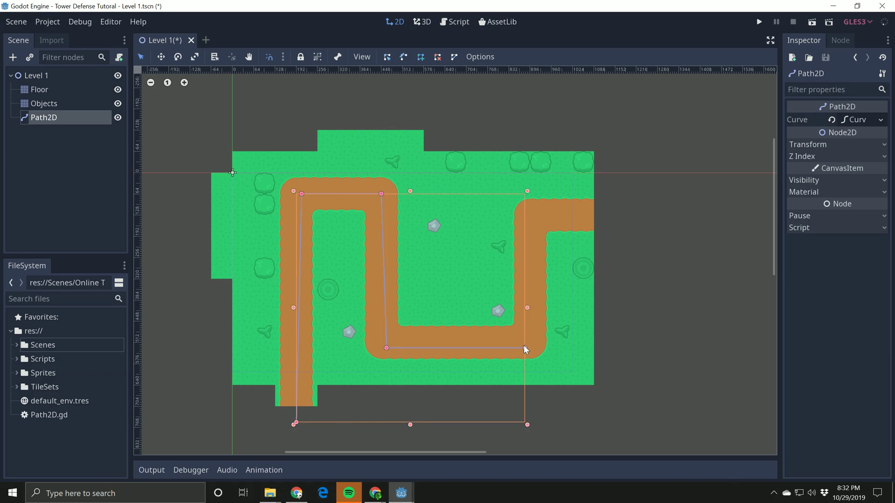
pyautogui.click(531, 215)
pyautogui.click(642, 215)
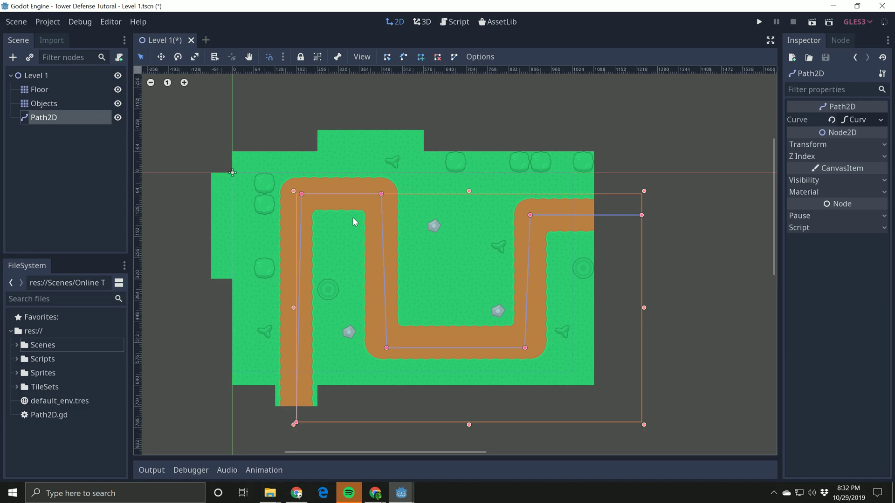
# Zoom and pan the viewport to inspect the finished road curve
pyautogui.scroll(5, 516, 283)
pyautogui.scroll(-5, 553, 410)
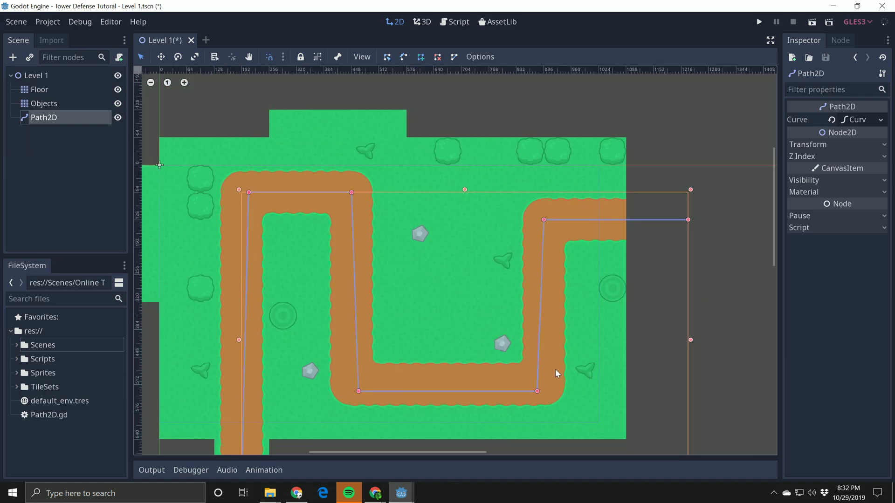
pyautogui.scroll(5, 608, 263)
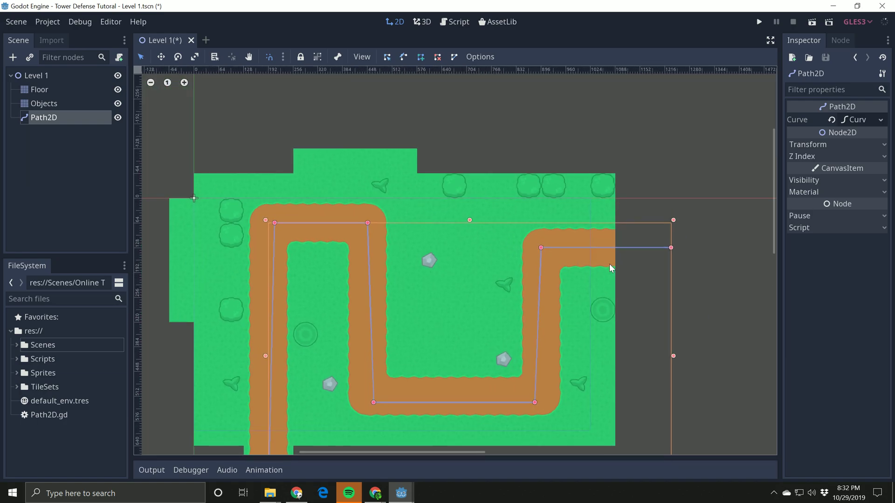
pyautogui.scroll(-2, 774, 225)
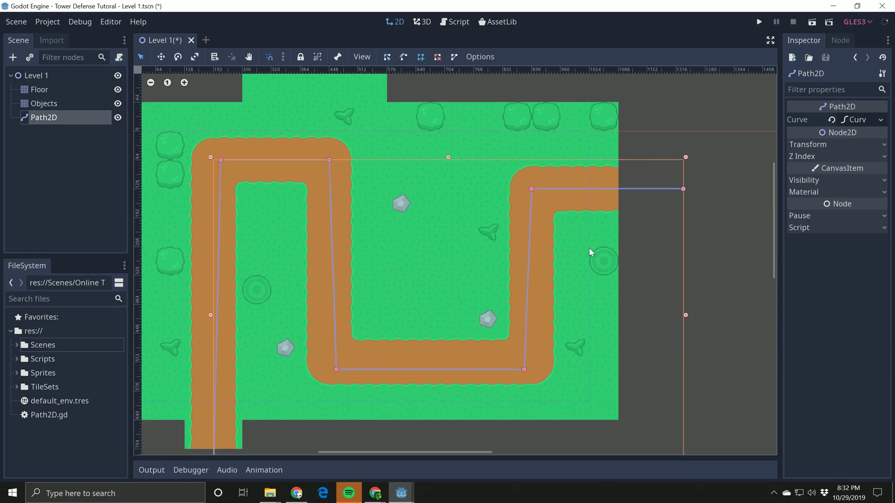
pyautogui.scroll(-1, 536, 326)
pyautogui.moveTo(457, 451); pyautogui.dragTo(450, 451)
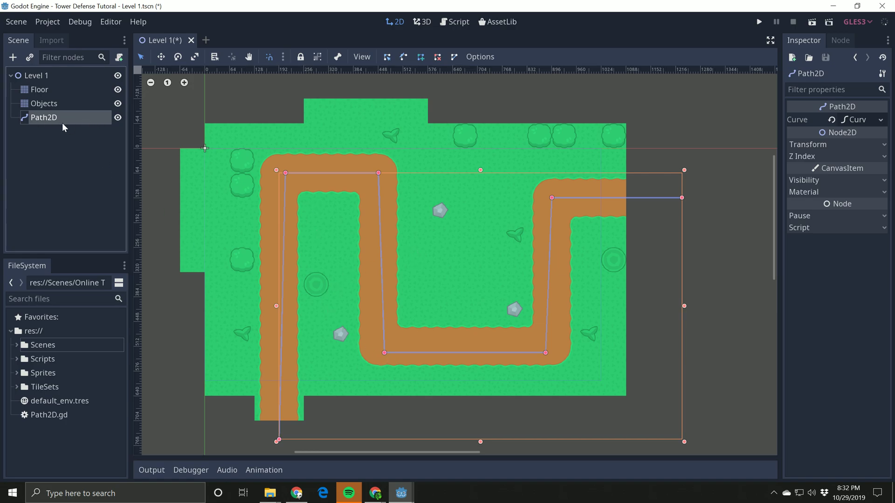
# Add a PathFollow2D node under Path2D and choose Sprite as its child node
pyautogui.click(13, 56)
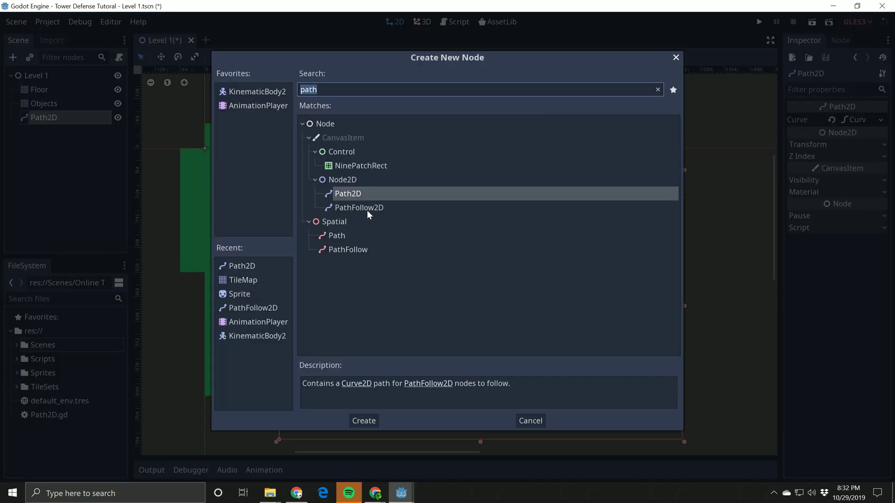
pyautogui.click(354, 209)
pyautogui.click(364, 421)
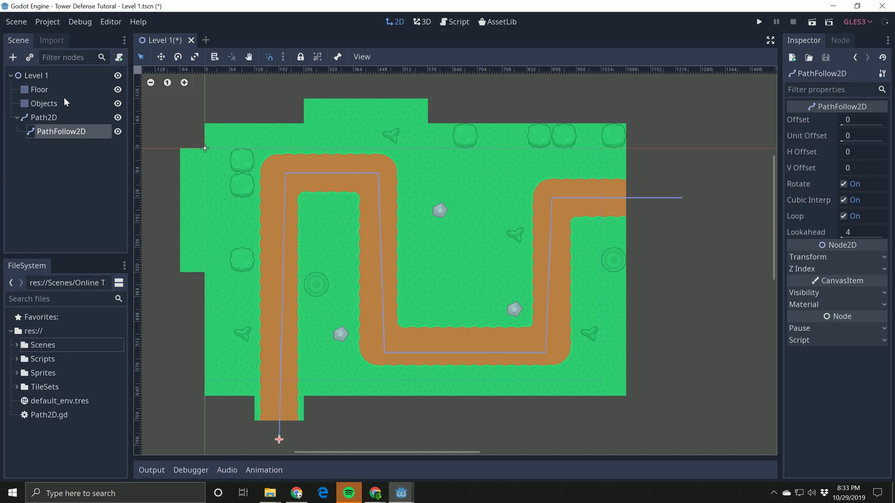
pyautogui.click(13, 56)
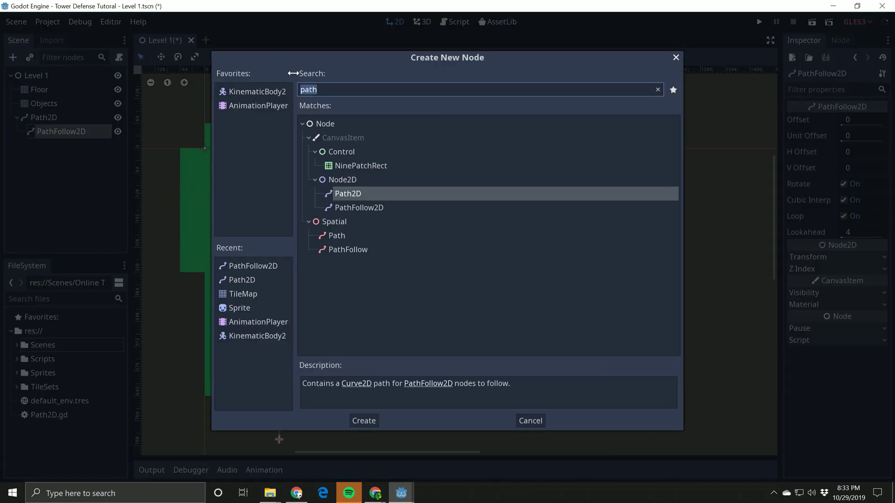
pyautogui.click(239, 309)
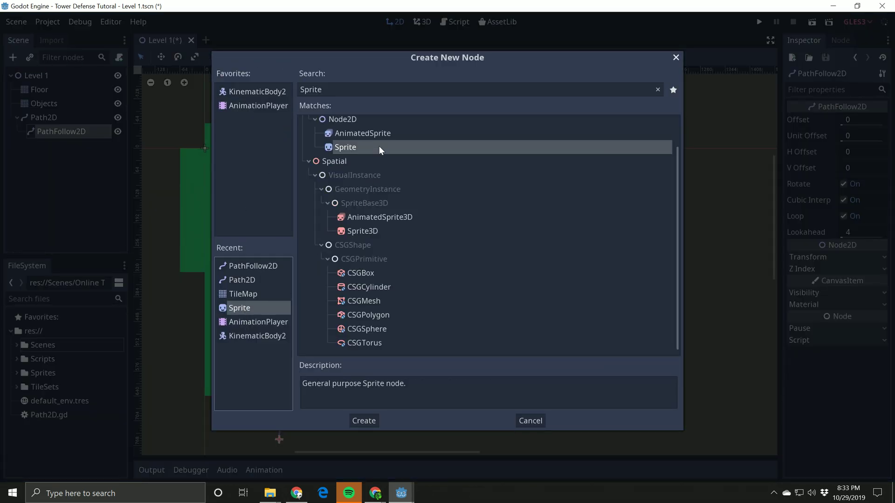
# Create the Sprite and give it the Blue Balloon 00.png texture from Sprites/Balloons
pyautogui.click(370, 420)
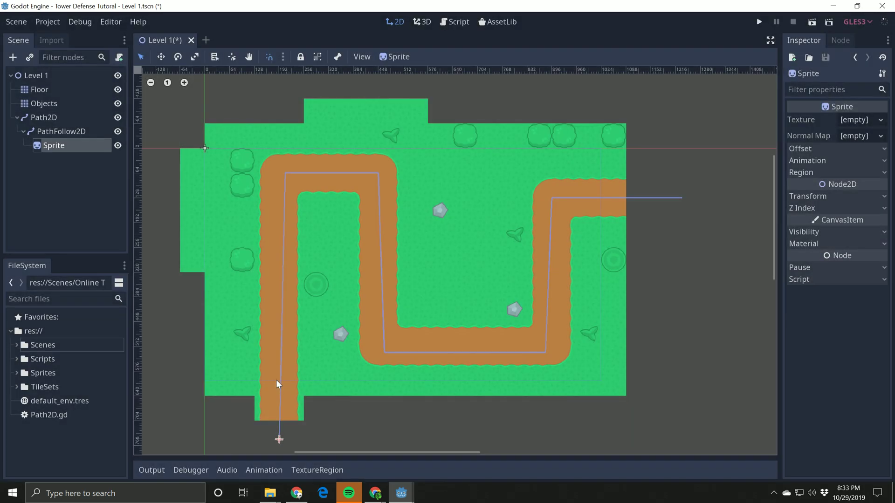
pyautogui.click(17, 372)
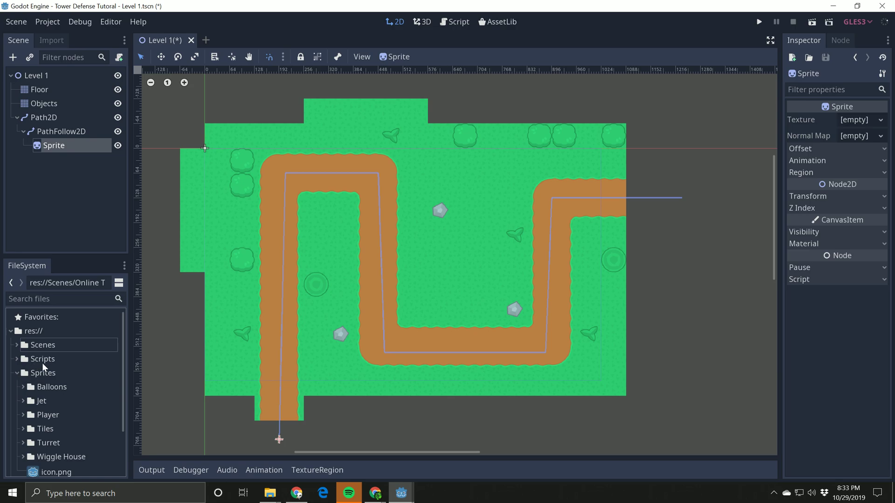
pyautogui.scroll(-1, 42, 363)
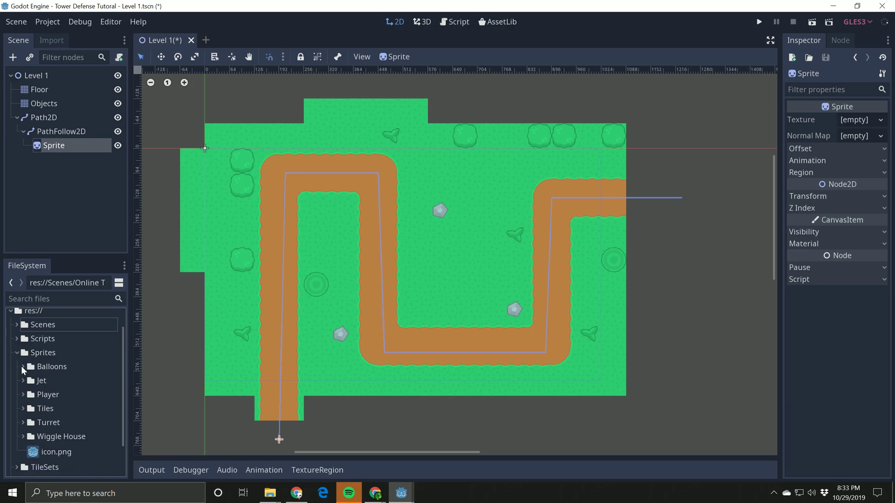
pyautogui.click(22, 366)
pyautogui.click(71, 383)
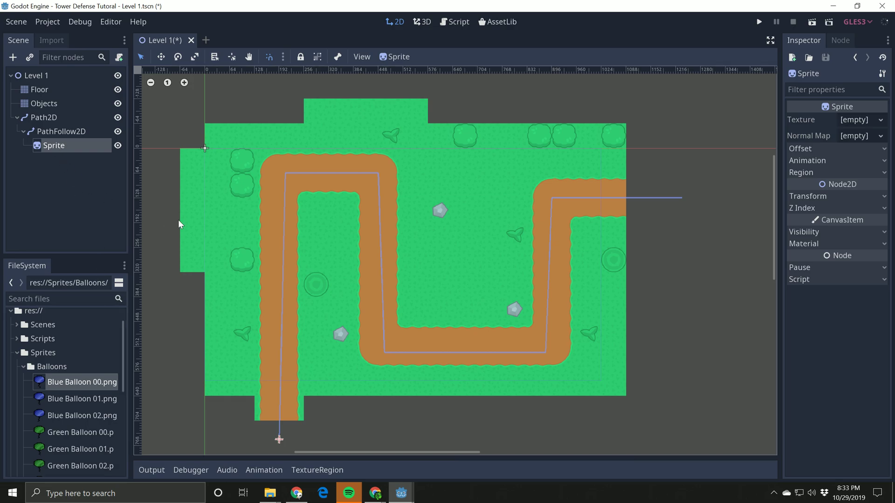
pyautogui.moveTo(70, 383); pyautogui.dragTo(848, 122)
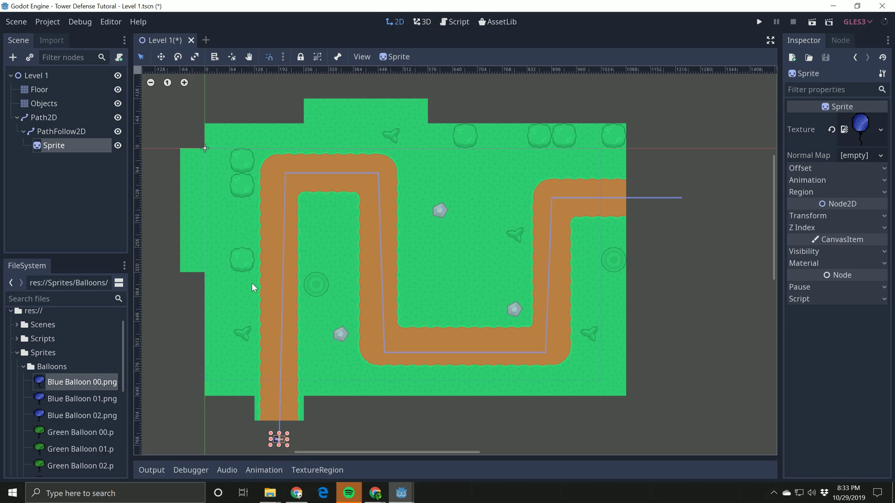
pyautogui.click(48, 119)
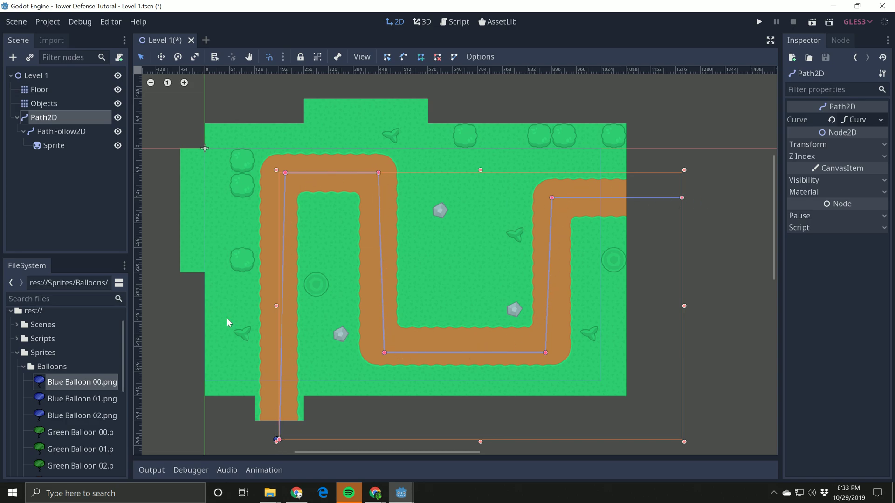
# Attach a new Path2D.gd script to Path2D and select all its template code
pyautogui.click(119, 57)
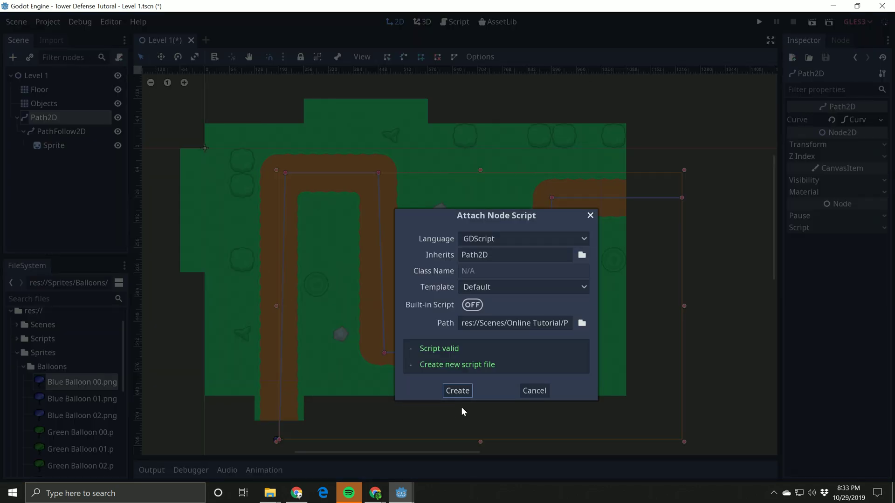
pyautogui.click(455, 392)
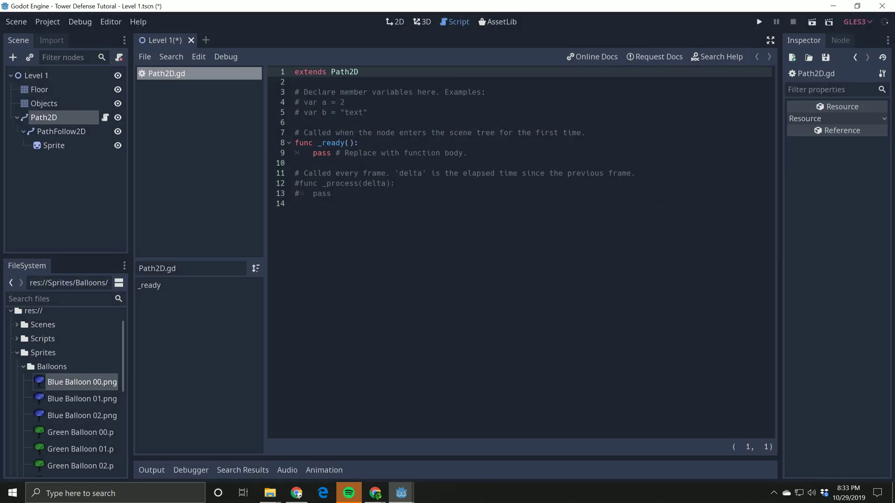
pyautogui.moveTo(298, 203); pyautogui.dragTo(252, 50)
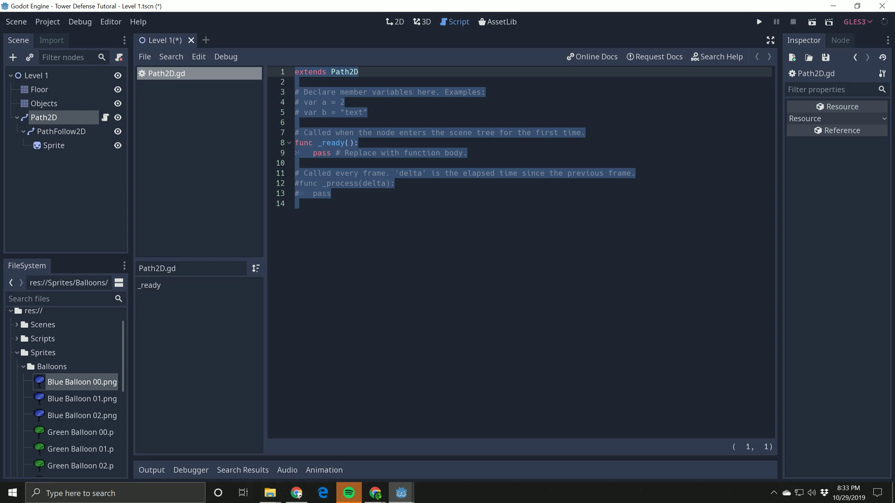
pyautogui.hotkey('alt', 'Tab')
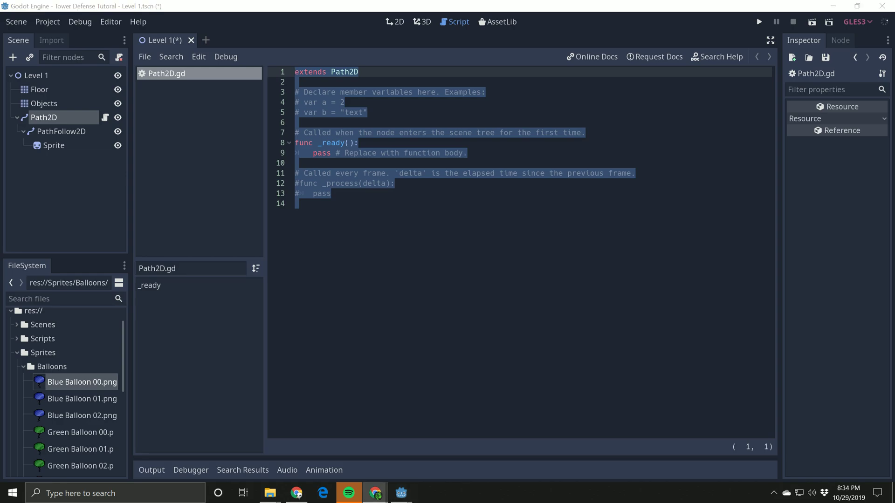
# Reload the lesson page and open its Path 2D link in a new tab
pyautogui.moveTo(107, 196); pyautogui.dragTo(358, 14)
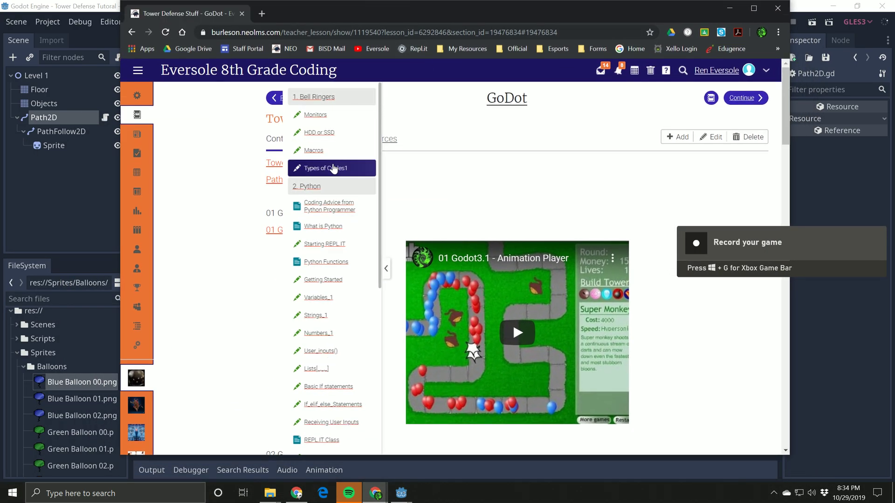
pyautogui.click(171, 34)
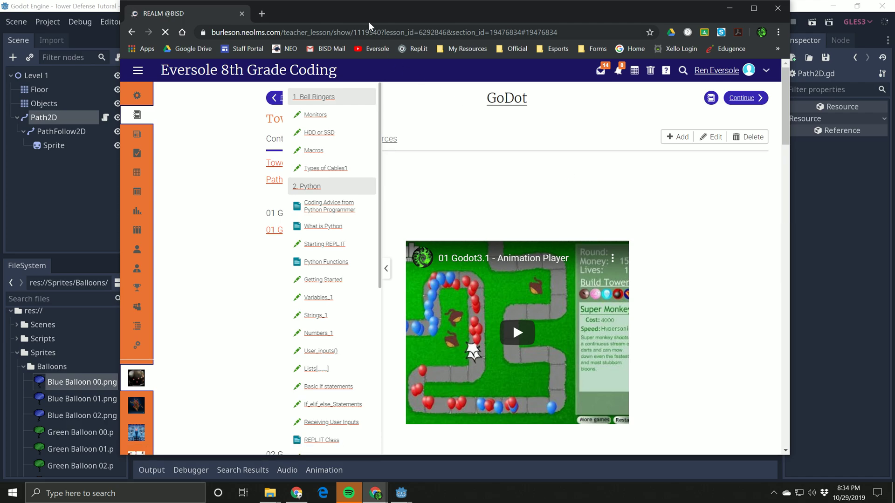
pyautogui.moveTo(356, 14); pyautogui.dragTo(314, 27)
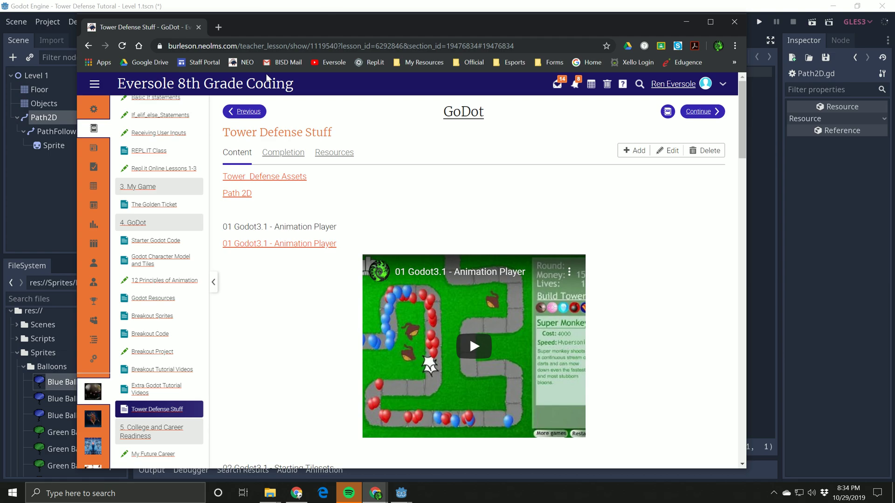
pyautogui.rightClick(243, 194)
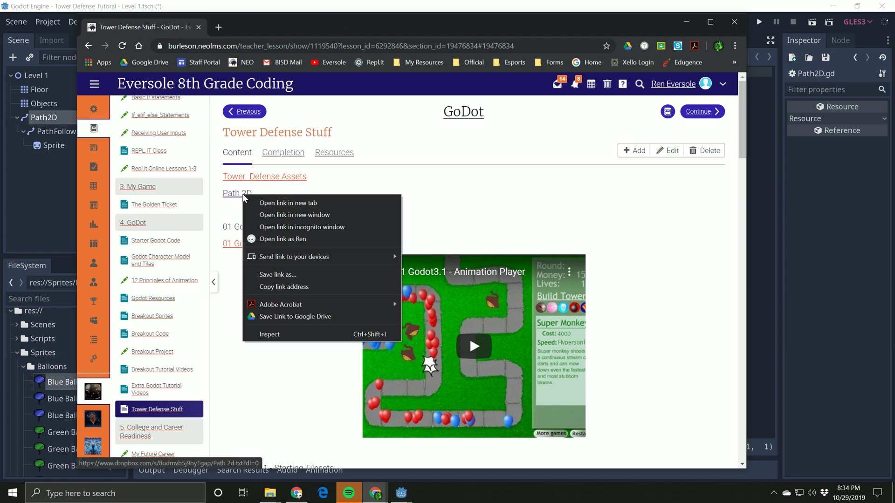
pyautogui.click(521, 203)
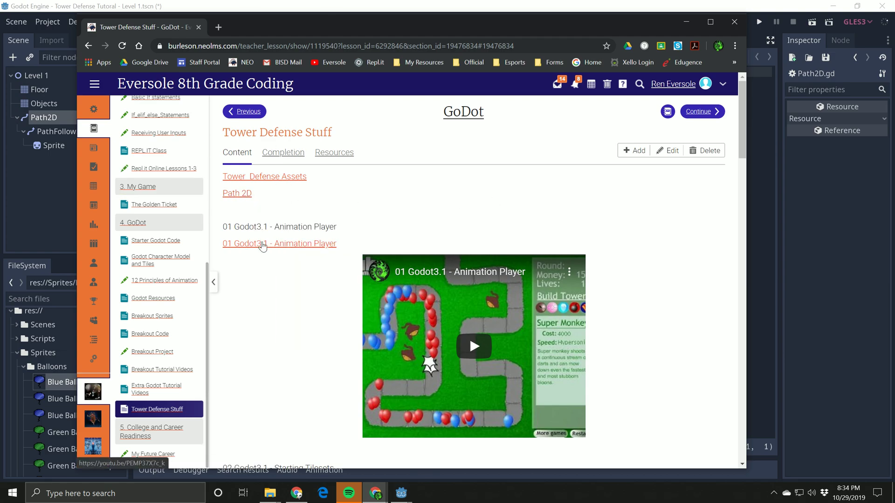
pyautogui.rightClick(242, 193)
pyautogui.click(283, 203)
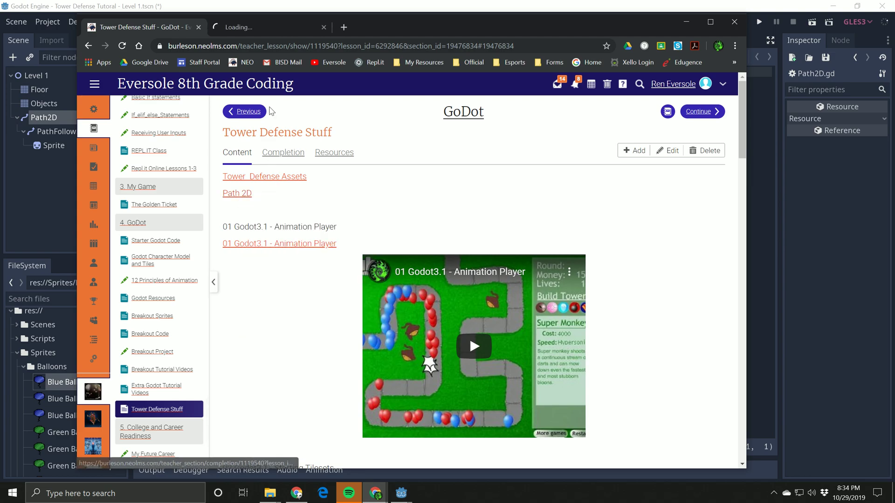
# Select and copy the script code on the Path 2d.txt page
pyautogui.click(257, 29)
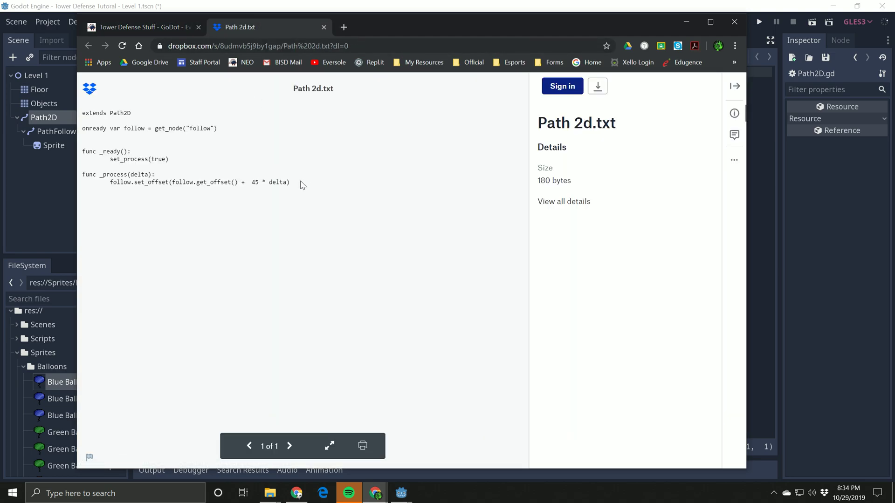
pyautogui.moveTo(299, 182); pyautogui.dragTo(83, 113)
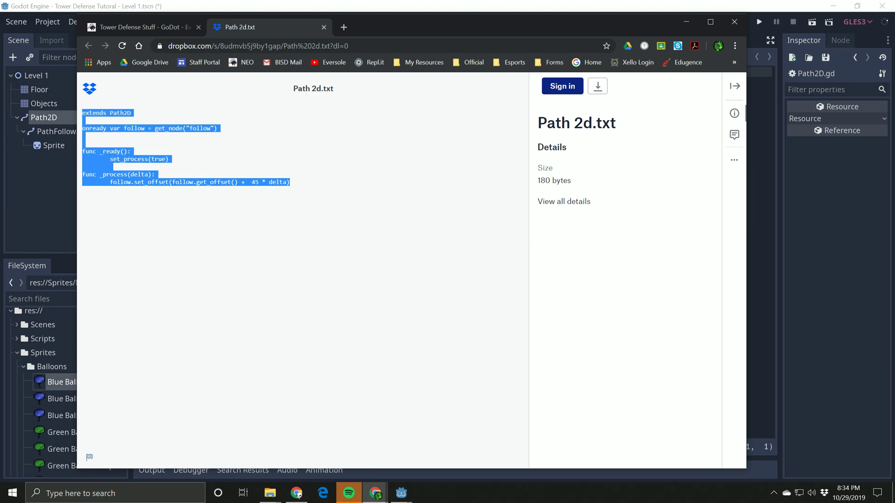
pyautogui.rightClick(151, 131)
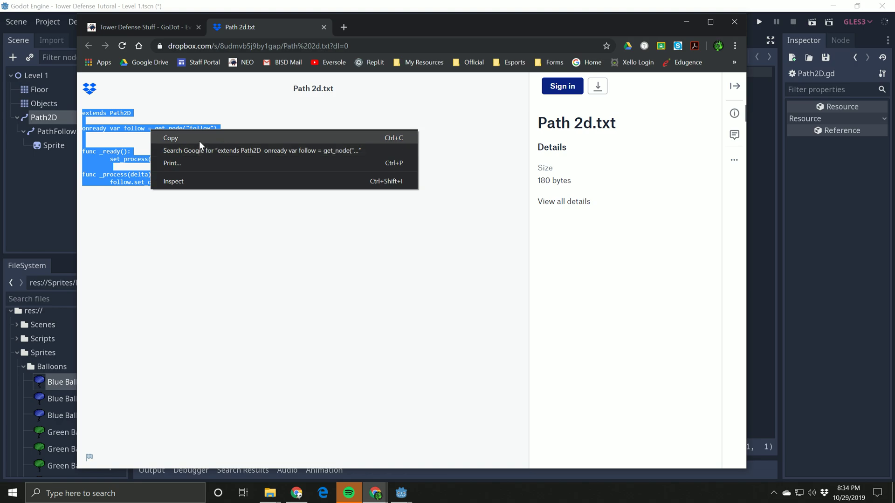
pyautogui.click(199, 138)
pyautogui.moveTo(321, 186); pyautogui.dragTo(90, 119)
pyautogui.moveTo(578, 30); pyautogui.dragTo(486, 51)
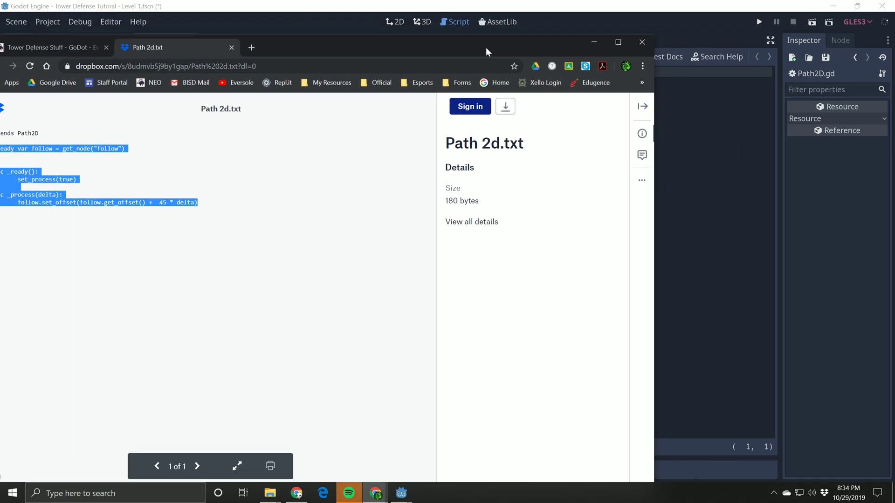
# Paste the copied code over the entire Path2D.gd template
pyautogui.hotkey('alt', 'Tab')
pyautogui.click(295, 204)
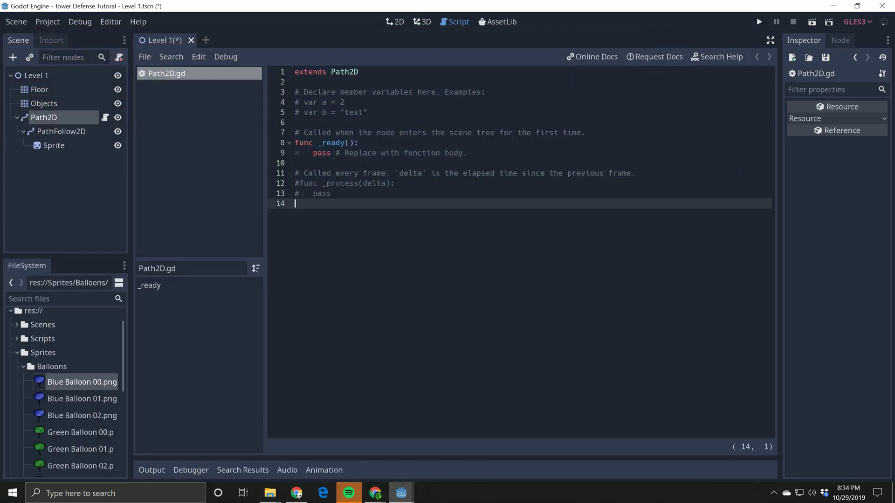
pyautogui.moveTo(295, 204); pyautogui.dragTo(282, 61)
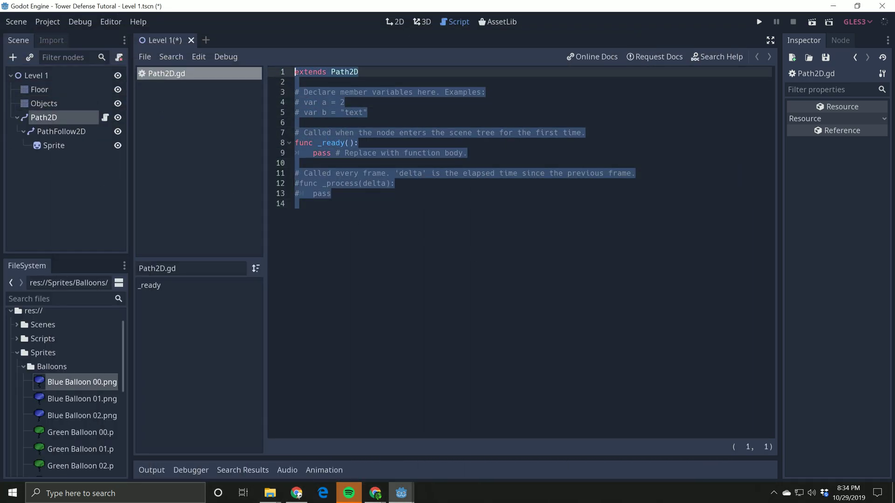
pyautogui.rightClick(388, 157)
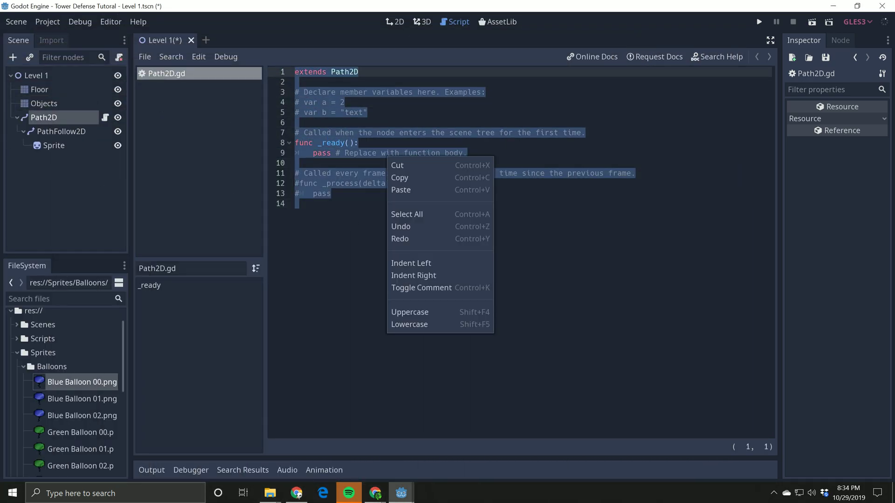
pyautogui.click(419, 194)
# Review the onready follow variable and its get_node("follow") call on line 3
pyautogui.click(350, 163)
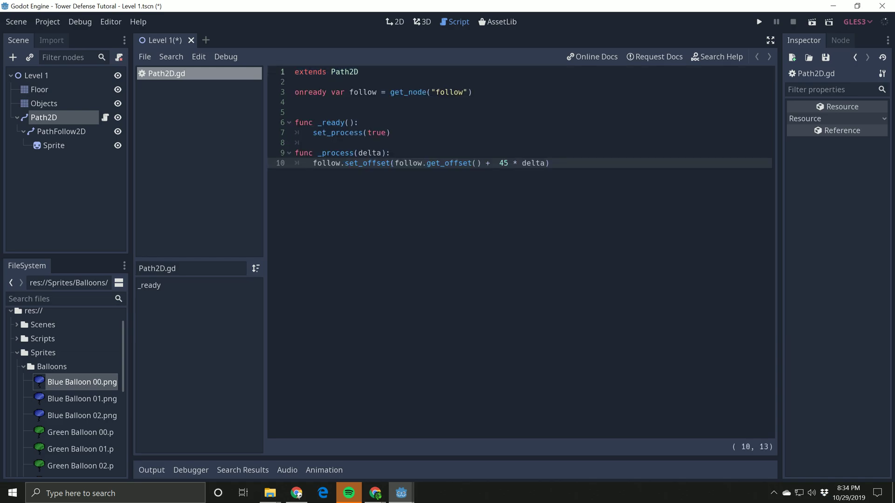
pyautogui.moveTo(294, 92); pyautogui.dragTo(473, 92)
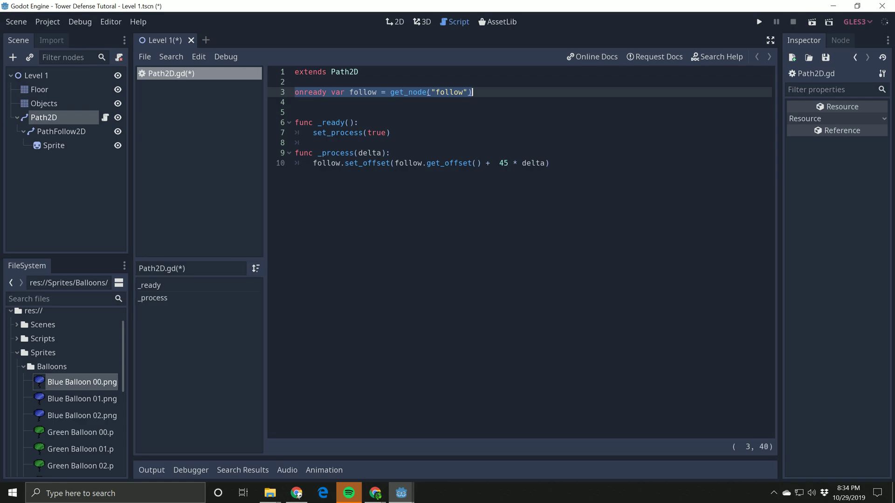
pyautogui.click(391, 133)
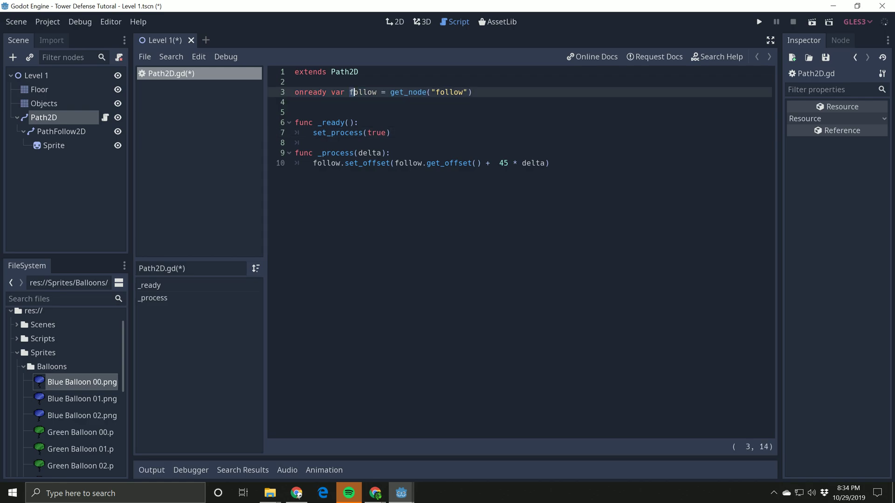
pyautogui.doubleClick(363, 92)
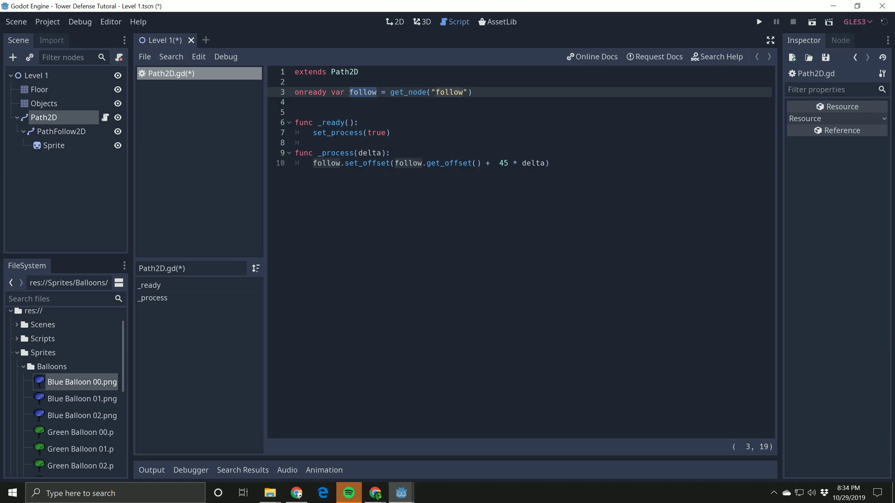
pyautogui.moveTo(390, 92)
pyautogui.mouseDown()
pyautogui.moveTo(473, 92)
pyautogui.moveTo(390, 91)
pyautogui.mouseUp()
pyautogui.click(295, 112)
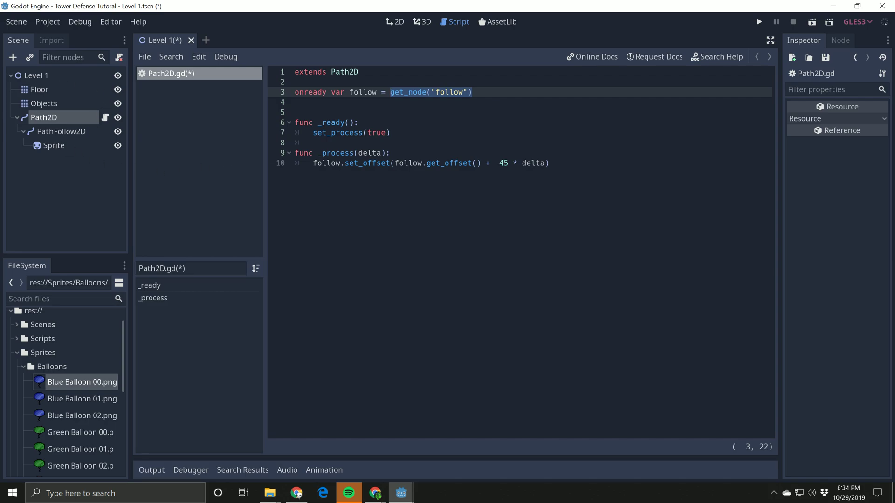
pyautogui.press('Right')
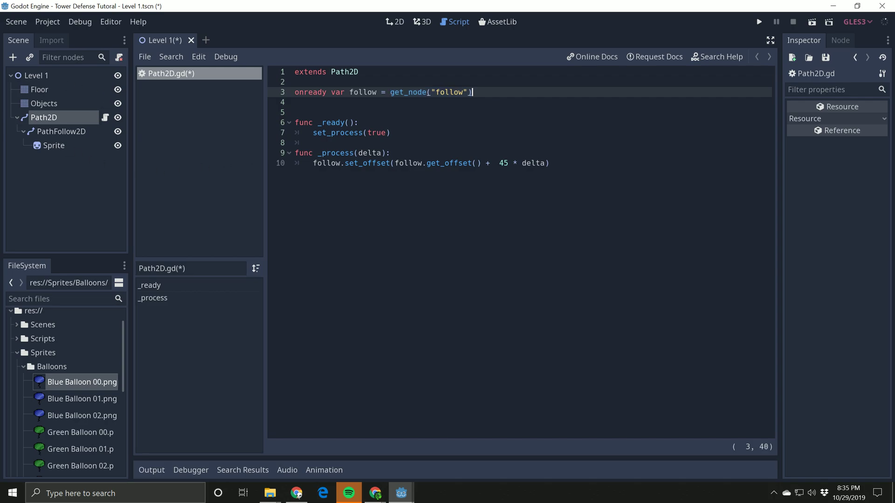
pyautogui.press('Left')
pyautogui.hotkey('shift', 'Left')
pyautogui.hotkey('shift', 'Left')
pyautogui.hotkey('shift', 'Left')
pyautogui.hotkey('shift', 'Left')
pyautogui.hotkey('shift', 'Left')
pyautogui.hotkey('shift', 'Left')
pyautogui.hotkey('shift', 'Left')
pyautogui.hotkey('shift', 'Left')
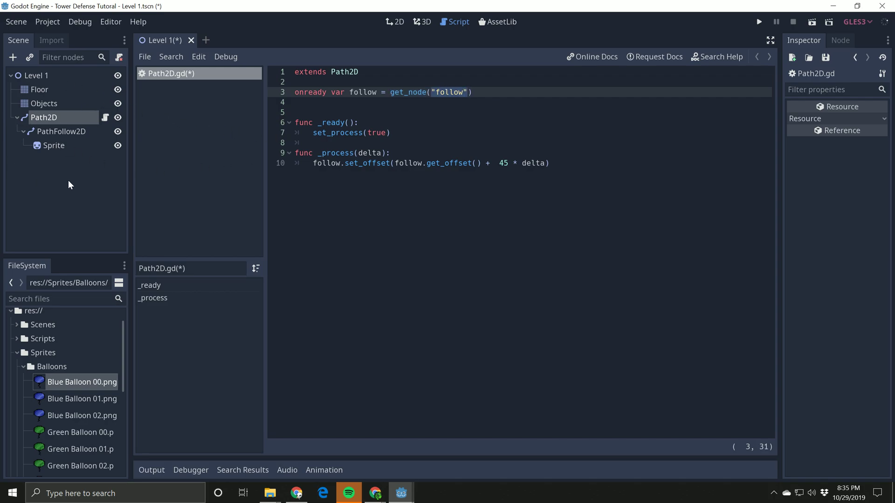
# Rename the PathFollow2D node to follow and reopen Path2D's script
pyautogui.click(94, 133)
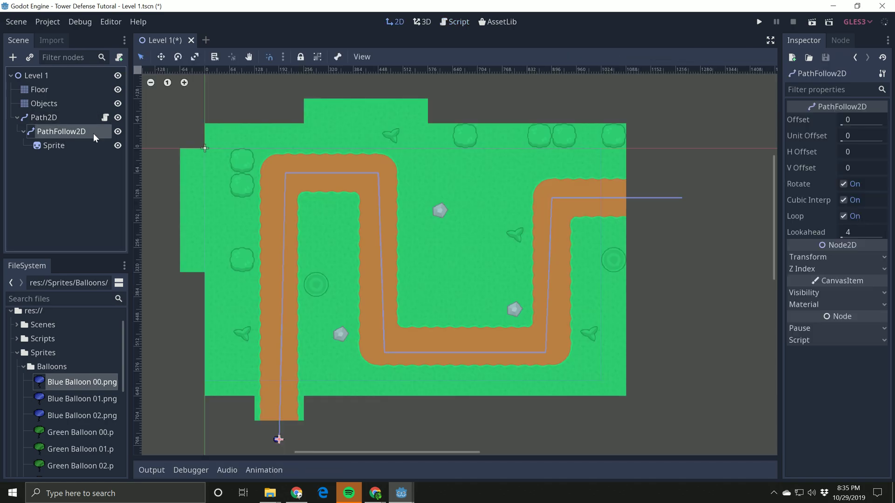
pyautogui.click(66, 133)
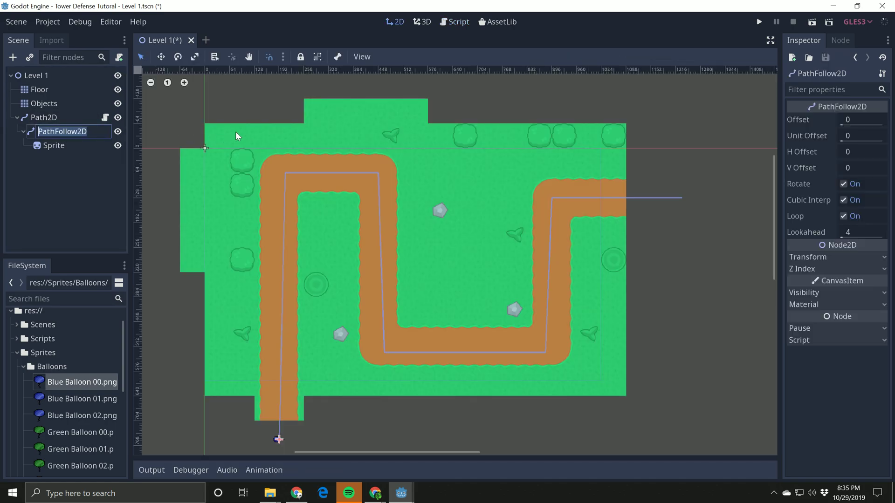
pyautogui.write('flollow')
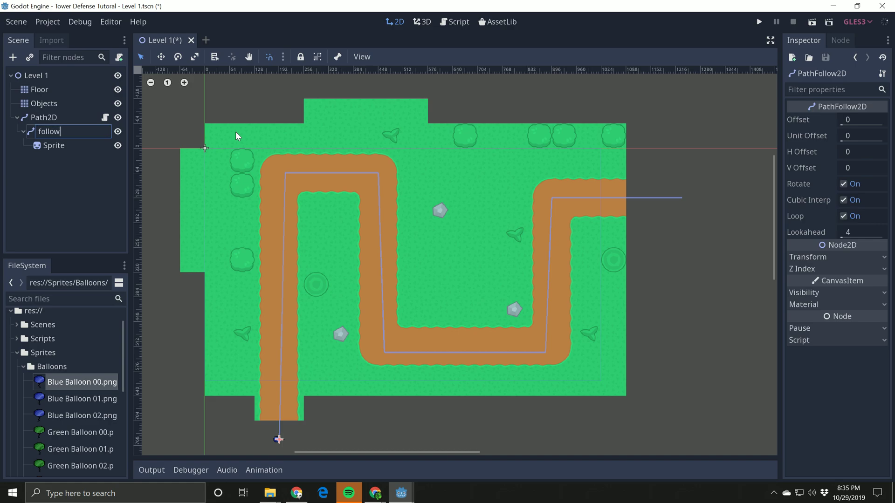
pyautogui.press('Return')
pyautogui.click(66, 202)
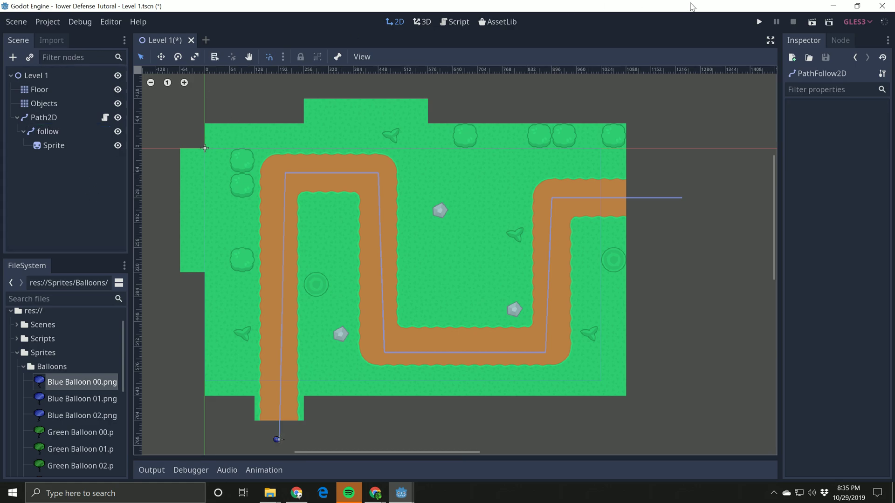
pyautogui.click(106, 118)
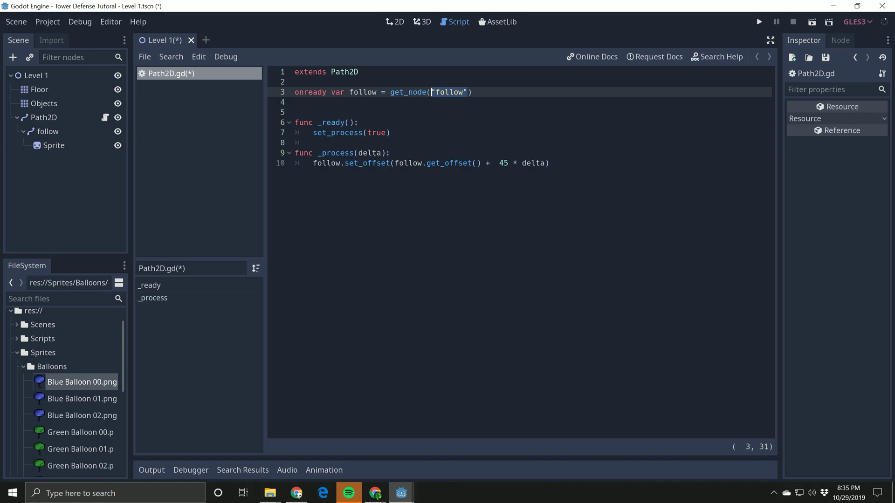
# Review line 10's offset update with speed 45, then save scene and script with Ctrl+S
pyautogui.click(359, 122)
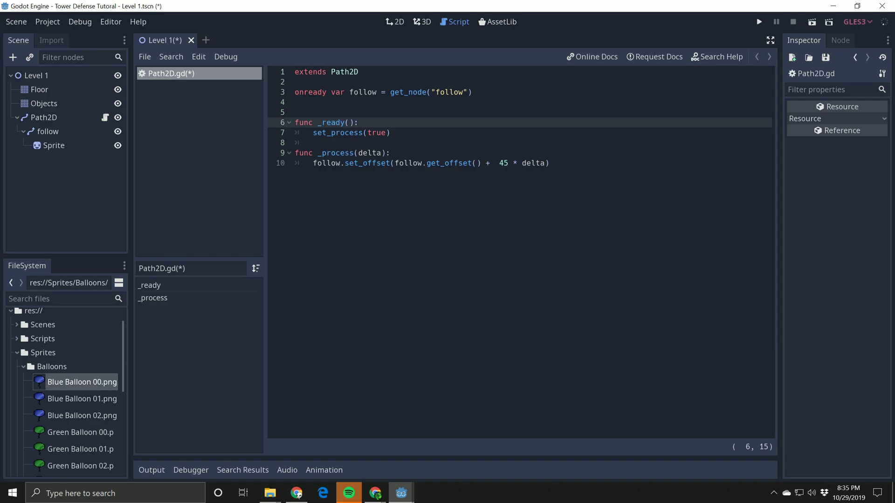
pyautogui.moveTo(548, 163); pyautogui.dragTo(317, 163)
pyautogui.click(387, 163)
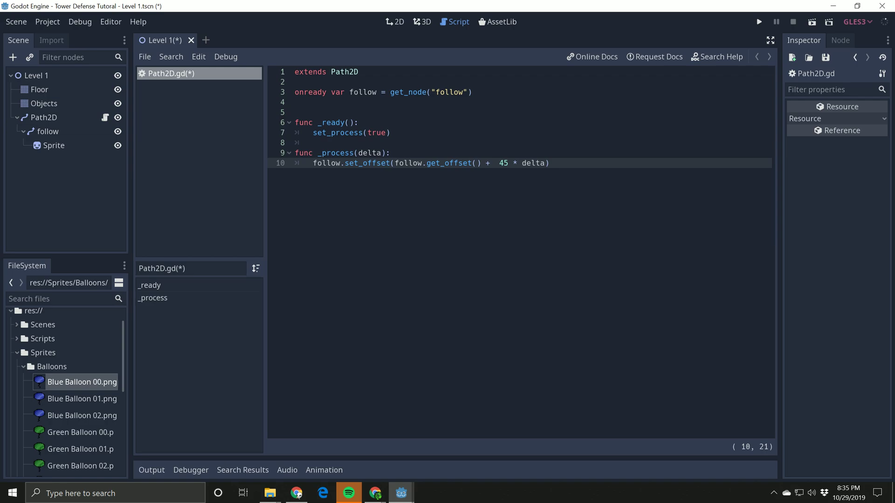
pyautogui.click(505, 163)
pyautogui.click(549, 163)
pyautogui.hotkey('ctrl', 's')
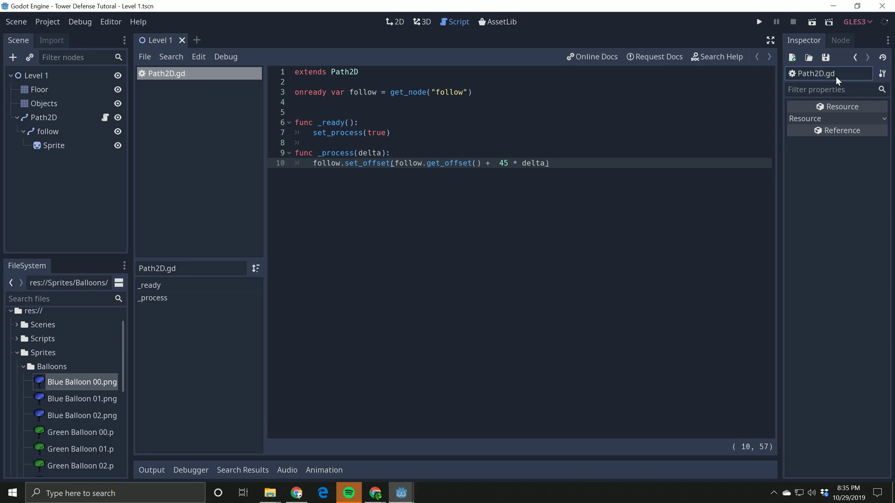
# Run Level 1 and watch the blue balloon follow the dirt road in a maximized game window, then close the game
pyautogui.click(812, 23)
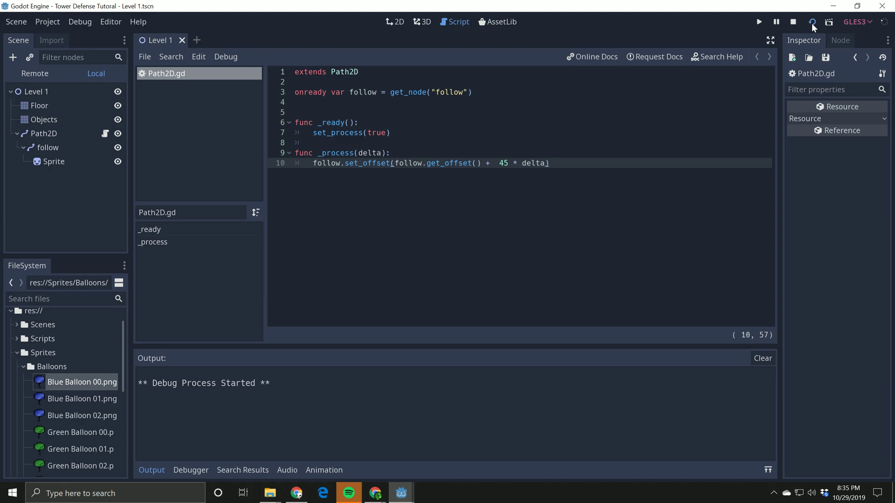
pyautogui.moveTo(610, 233); pyautogui.dragTo(296, 88)
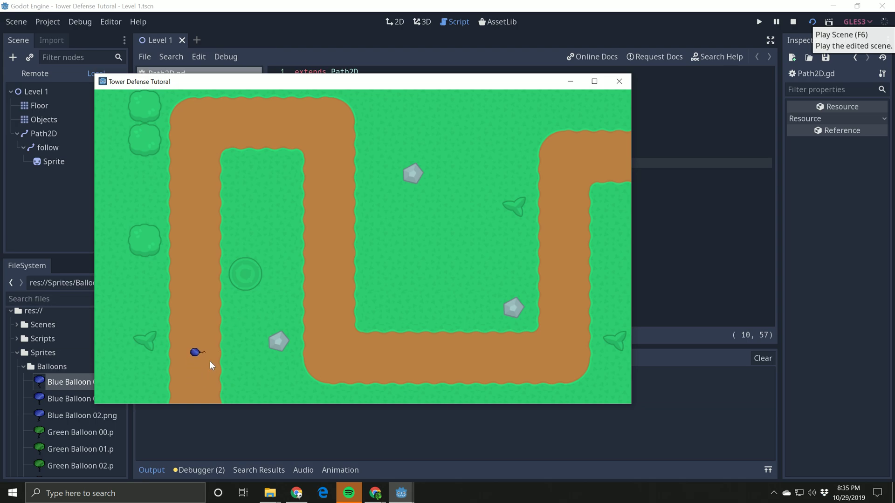
pyautogui.click(594, 81)
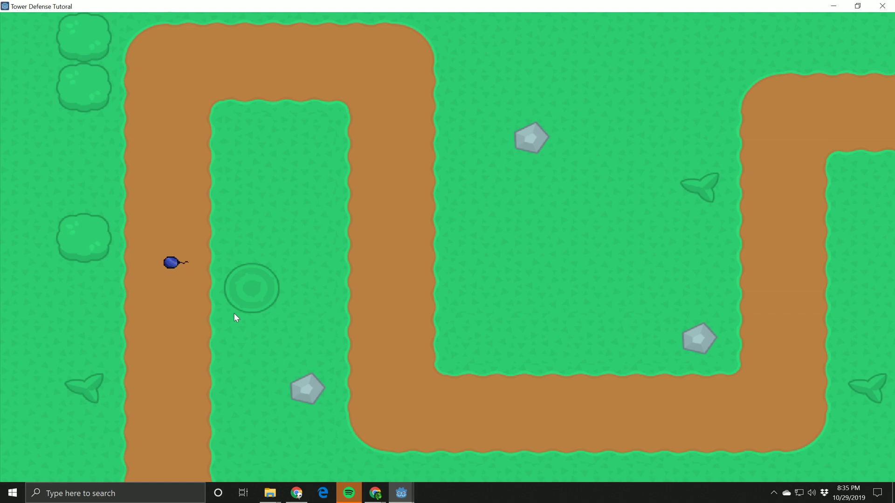
pyautogui.moveTo(371, 5); pyautogui.dragTo(310, 96)
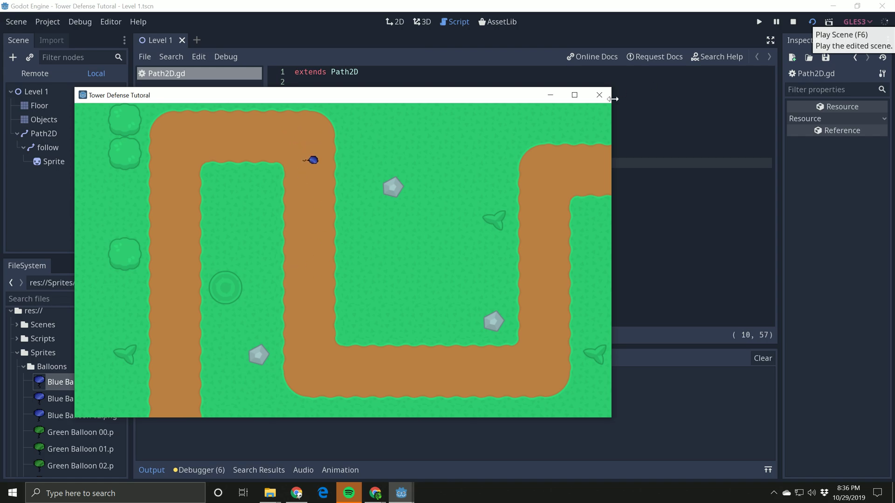
pyautogui.click(598, 94)
# Change the offset speed in Path2D.gd line 10 from 45 to 90
pyautogui.click(500, 162)
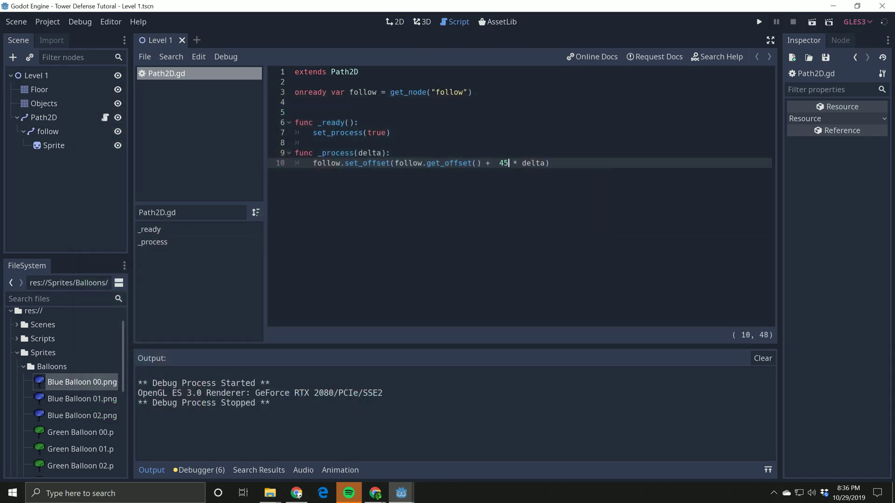
pyautogui.hotkey('ctrl', 'shift', 'Left')
pyautogui.write('90')
pyautogui.click(455, 162)
# Save and run the scene to watch the faster balloon, then close the game
pyautogui.click(811, 22)
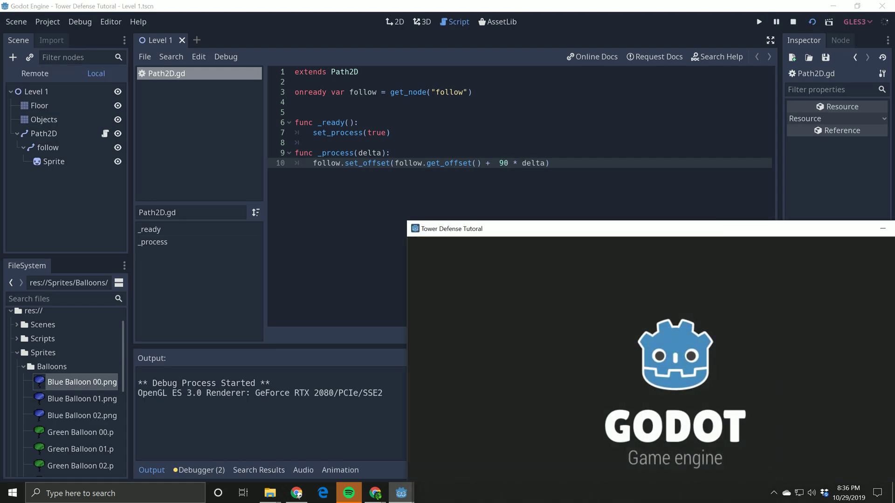
pyautogui.moveTo(570, 234); pyautogui.dragTo(260, 97)
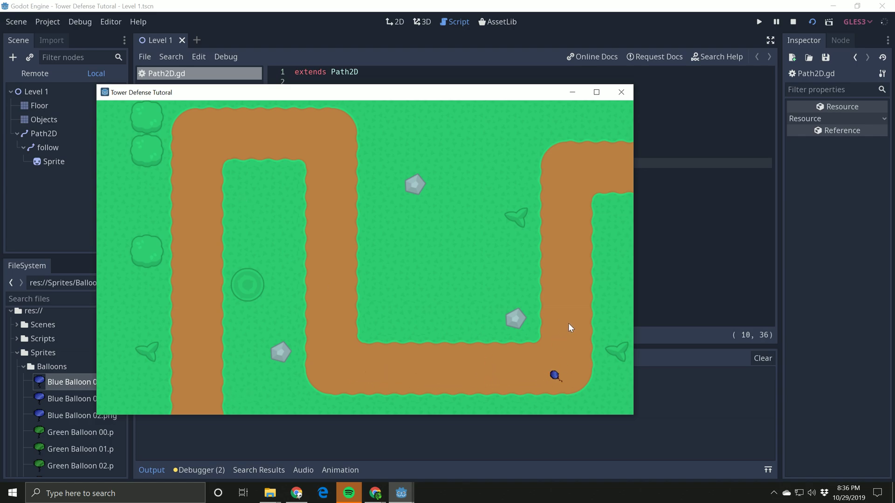
pyautogui.click(621, 96)
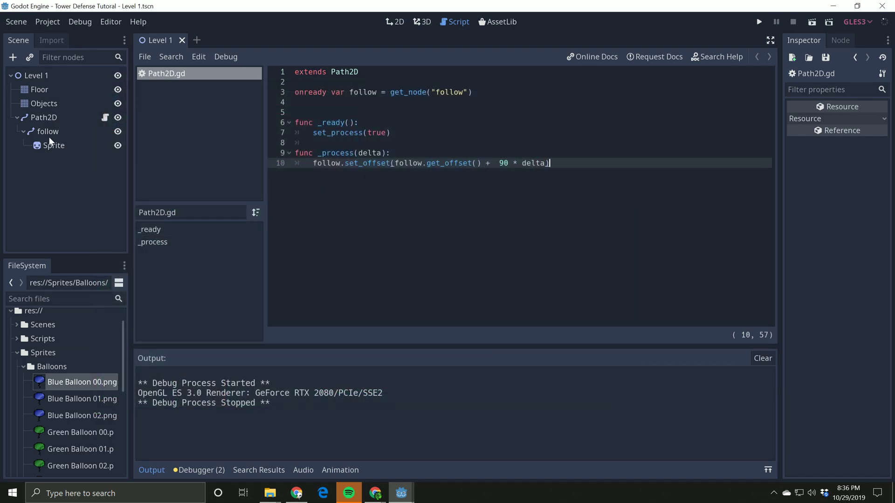
# Turn off Rotate on the PathFollow2D node in the Inspector
pyautogui.click(49, 136)
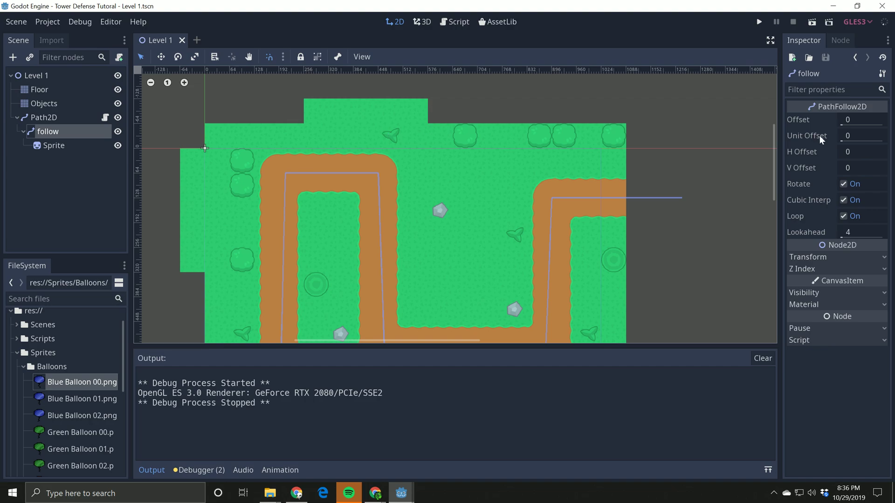
pyautogui.click(843, 184)
pyautogui.scroll(-1, 608, 195)
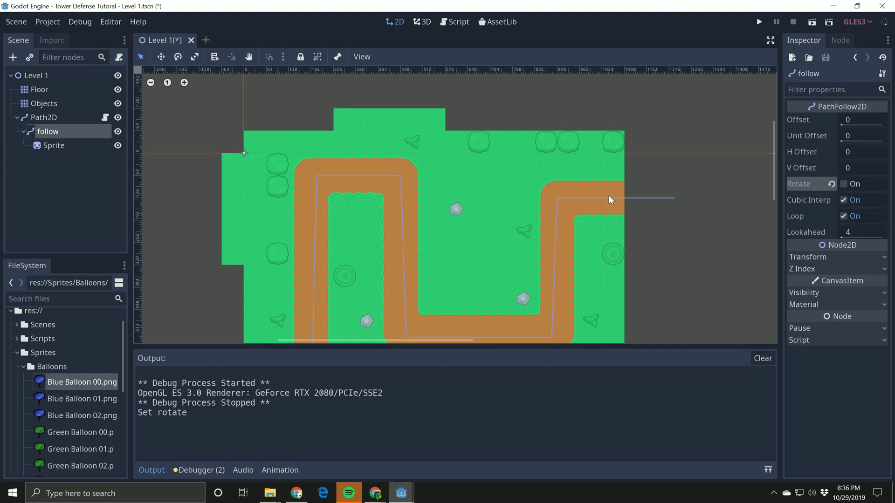
pyautogui.scroll(1, 608, 195)
# Run the scene to check the balloon no longer rotates, then close the game
pyautogui.click(815, 24)
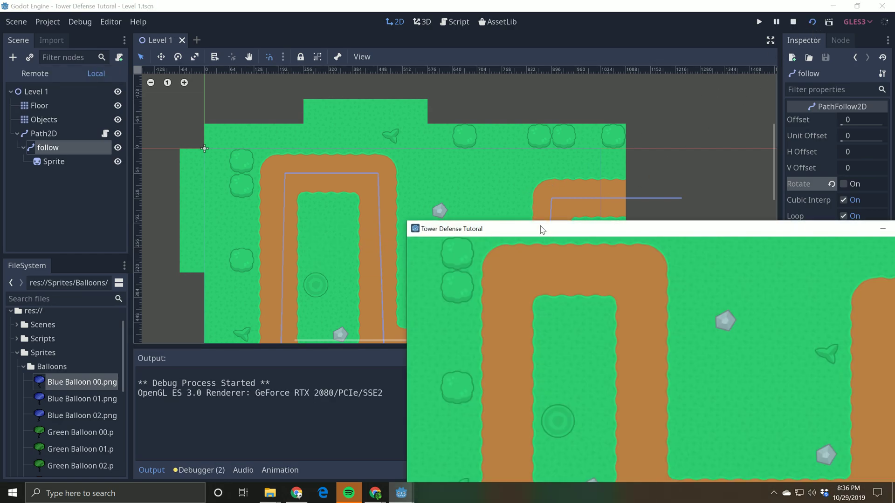
pyautogui.moveTo(542, 229); pyautogui.dragTo(247, 98)
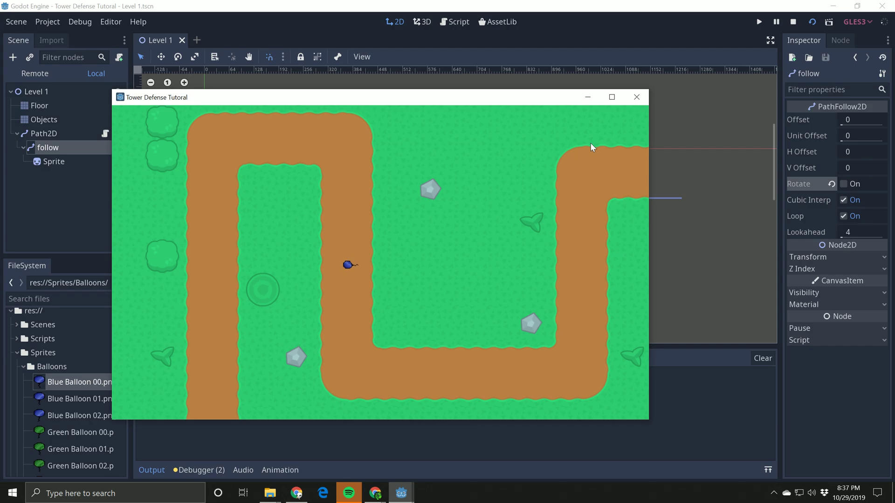
pyautogui.click(637, 96)
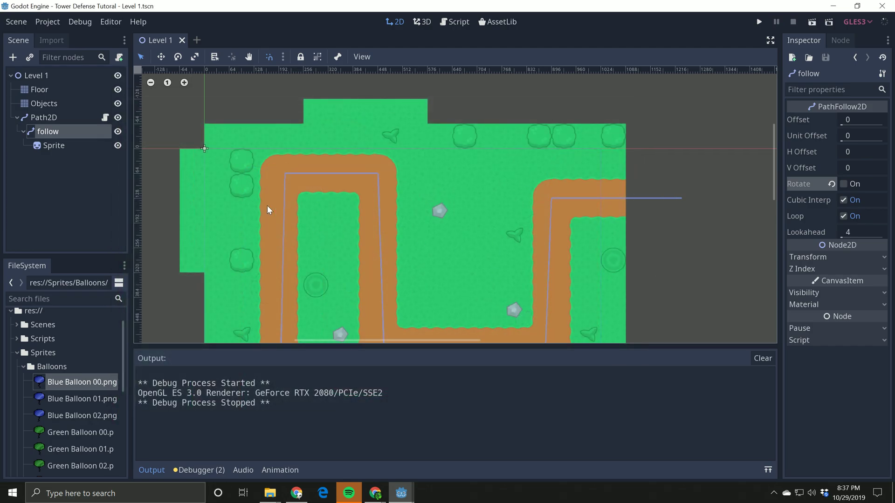
# Set the balloon Sprite's Transform rotation to 90 degrees
pyautogui.click(45, 145)
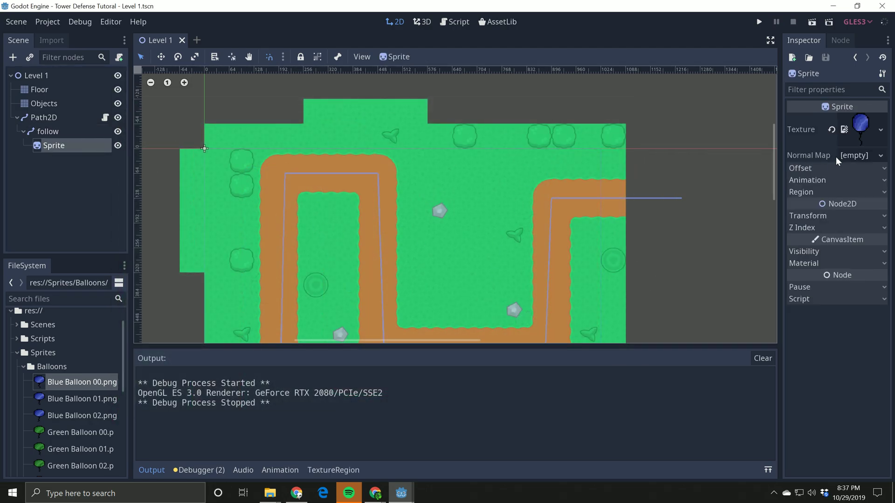
pyautogui.click(827, 214)
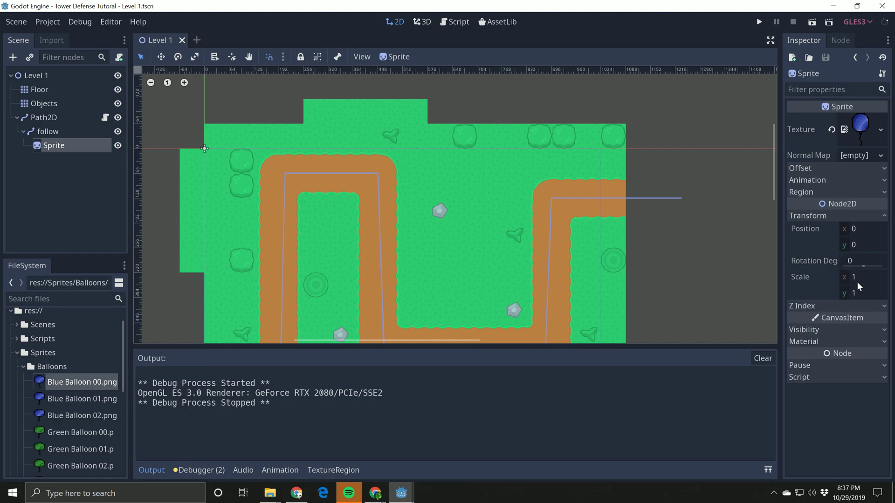
pyautogui.click(860, 262)
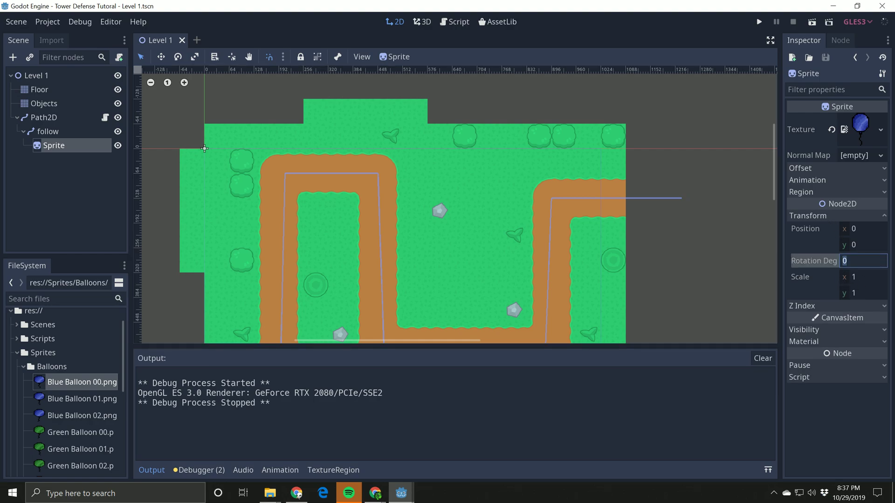
pyautogui.write('90')
pyautogui.click(752, 289)
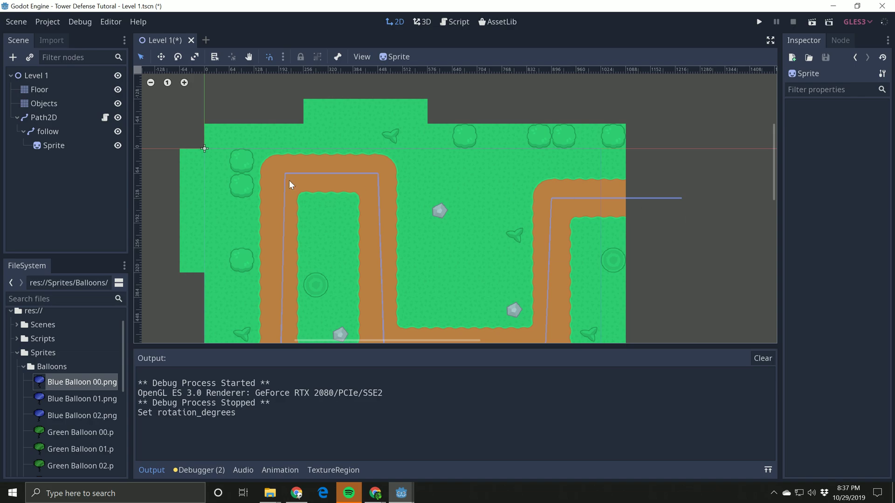
pyautogui.click(88, 150)
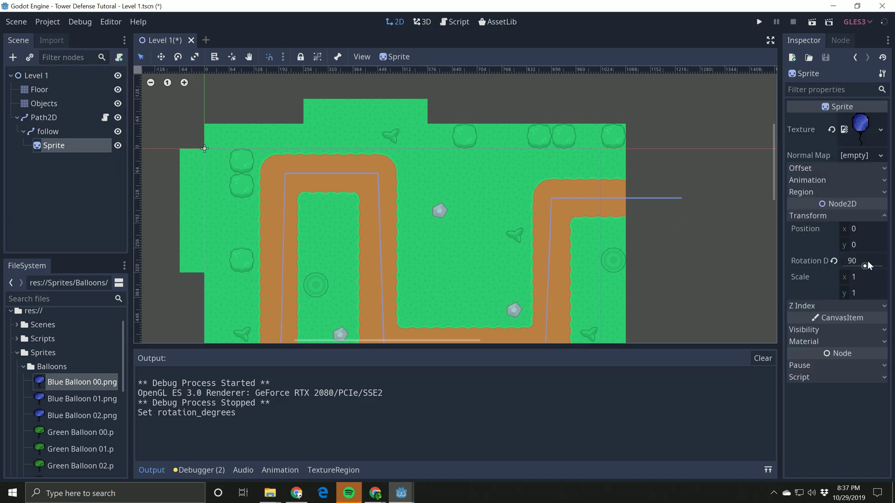
# Run Level 1 again and watch the upright blue balloon move along the dirt road
pyautogui.click(813, 23)
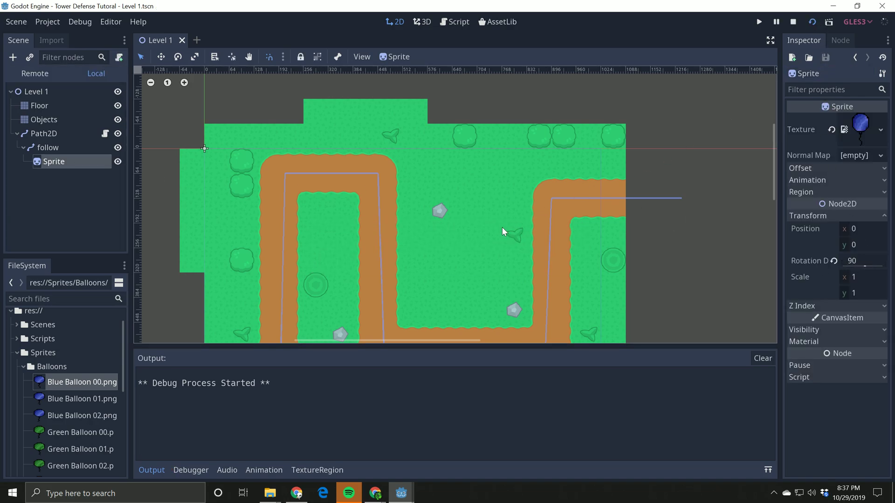
pyautogui.moveTo(598, 233); pyautogui.dragTo(327, 93)
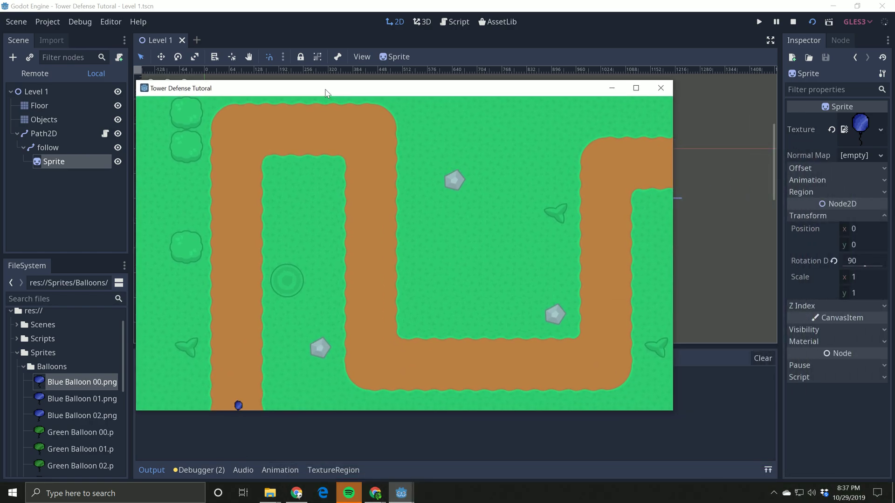